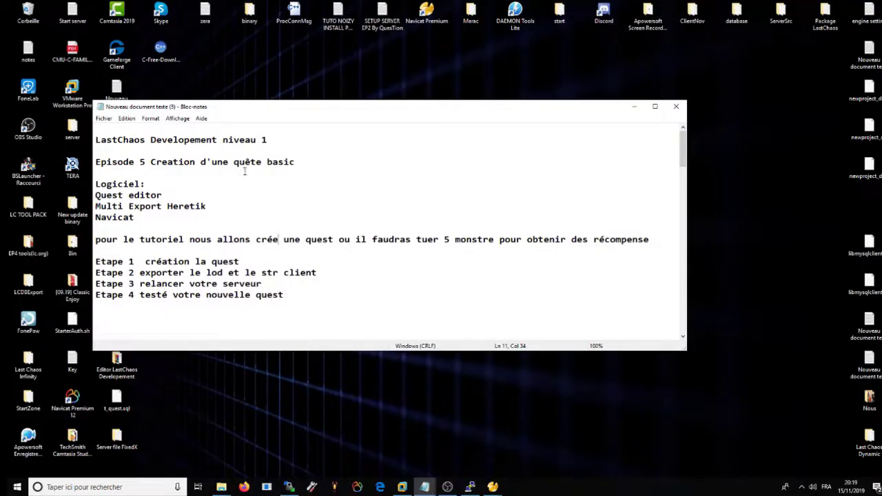
Add "string editor" on its own line under "Quest editor" in the notes' software list, then minimize the notes.
{"action": "left_click_drag", "start_coordinate": [145, 184], "coordinate": [107, 184]}
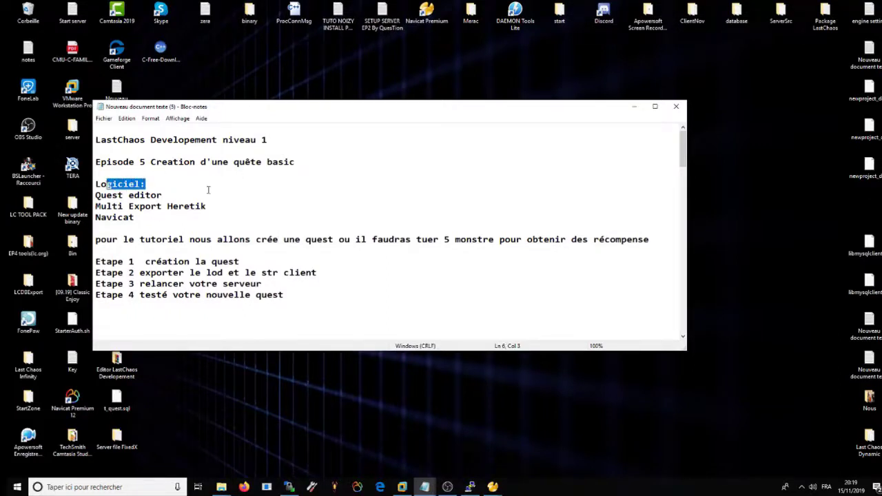
{"action": "left_click", "coordinate": [171, 196]}
{"action": "key", "text": "Return"}
{"action": "type", "text": "string editor"}
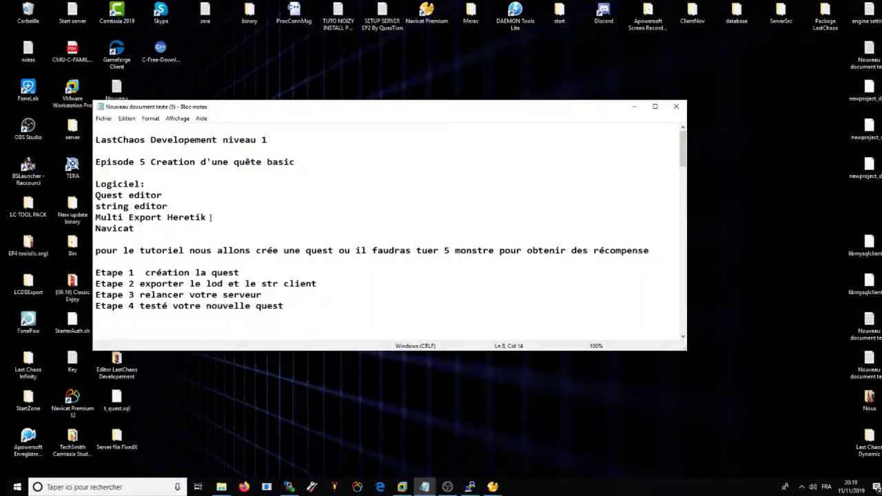
{"action": "left_click_drag", "start_coordinate": [211, 218], "coordinate": [95, 228]}
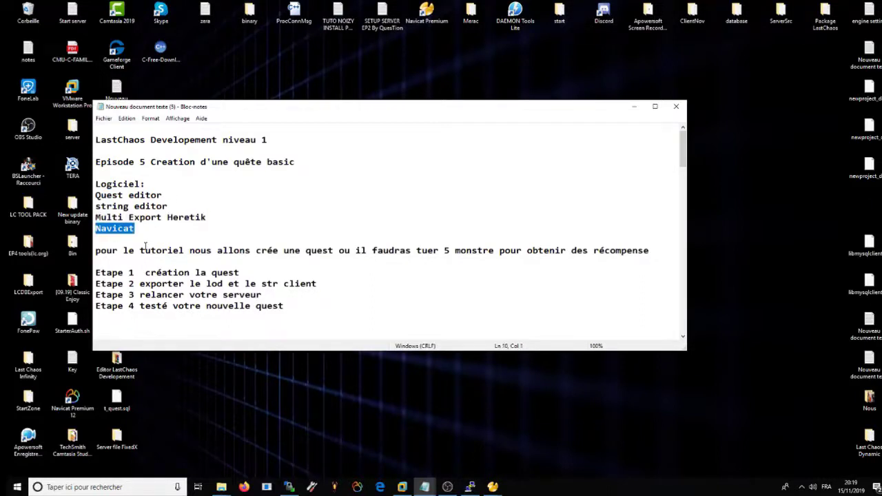
{"action": "left_click", "coordinate": [144, 250]}
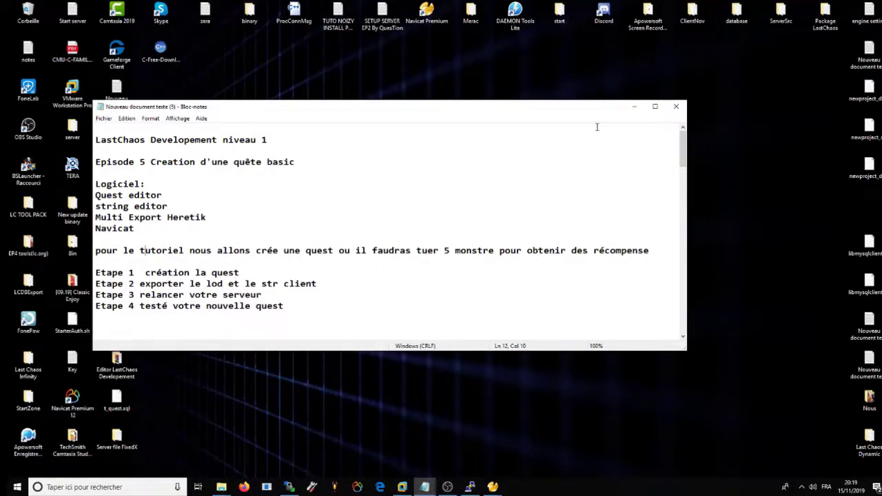
{"action": "left_click", "coordinate": [633, 106]}
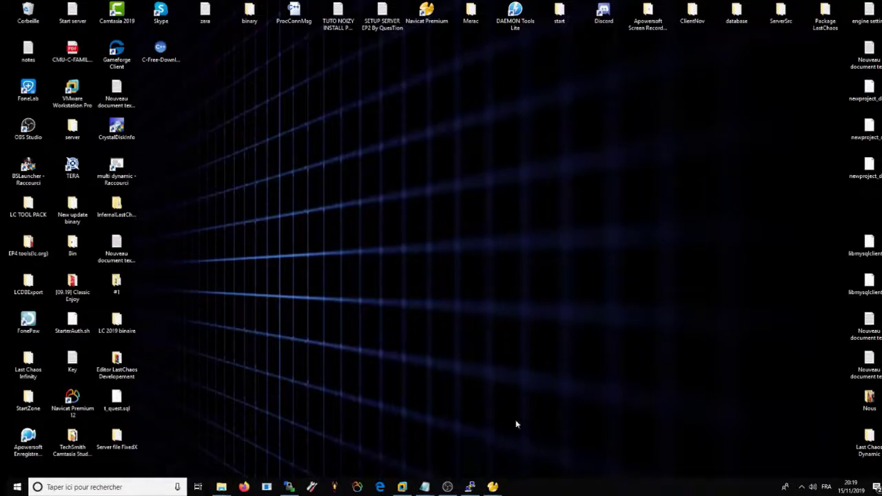
Check the virtual machine, the WinSCP session and the server's root terminal, then put their windows away.
{"action": "left_click", "coordinate": [402, 488]}
{"action": "left_click", "coordinate": [838, 4]}
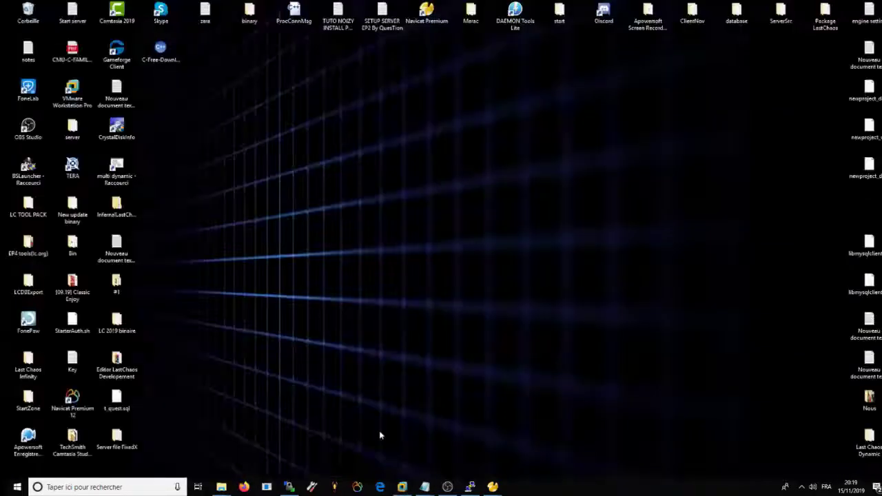
{"action": "left_click", "coordinate": [299, 487]}
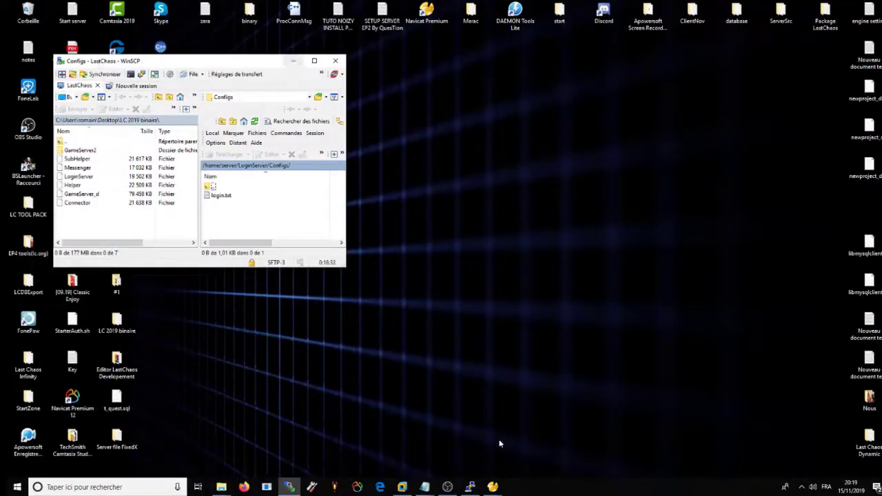
{"action": "left_click", "coordinate": [470, 487]}
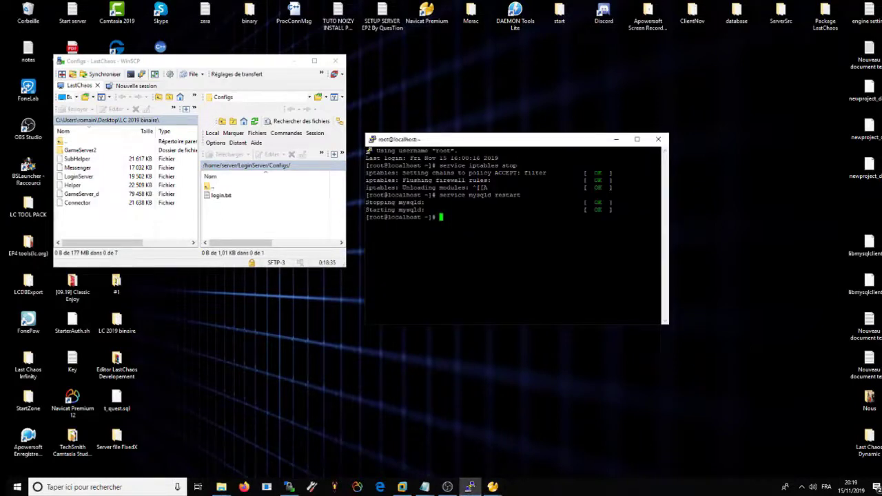
{"action": "left_click", "coordinate": [616, 140]}
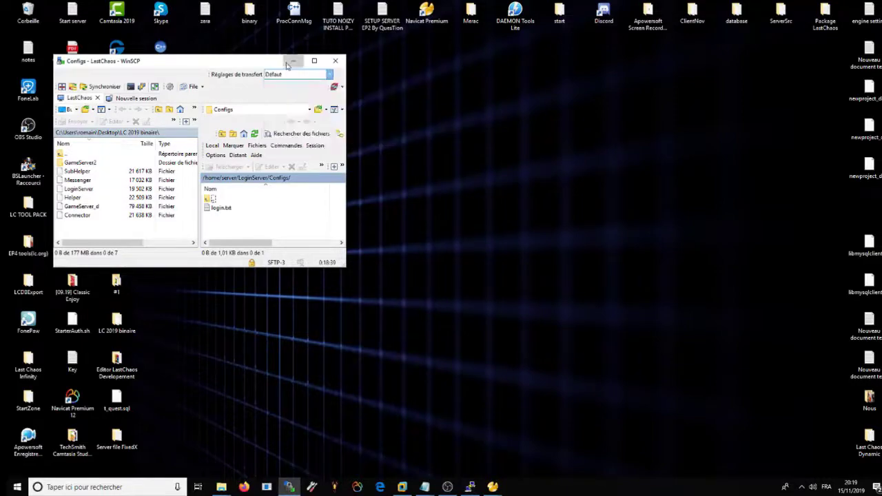
{"action": "left_click", "coordinate": [293, 60]}
Switch to Navicat and view the t_quest table of the newproject_data database, then close the table.
{"action": "mouse_move", "coordinate": [492, 488]}
{"action": "left_click", "coordinate": [475, 442]}
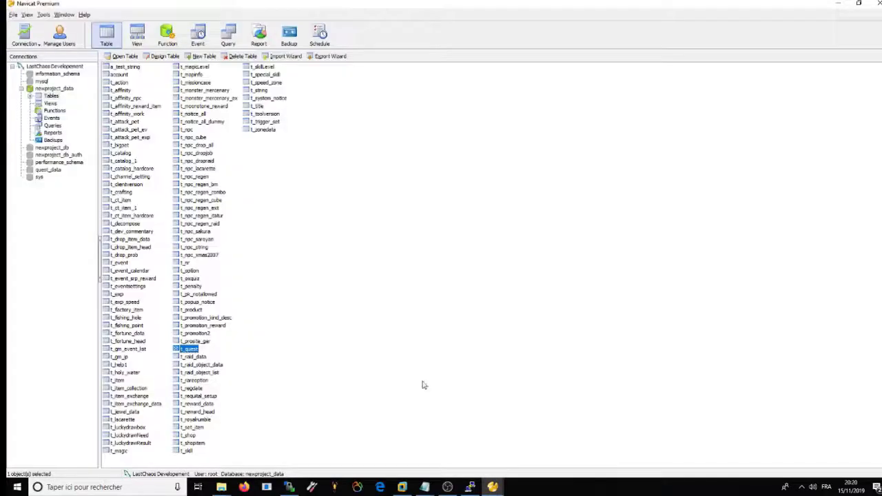
{"action": "left_click", "coordinate": [190, 349]}
{"action": "left_click", "coordinate": [189, 356]}
{"action": "left_click", "coordinate": [188, 350]}
{"action": "left_click", "coordinate": [364, 355]}
{"action": "left_click", "coordinate": [837, 4]}
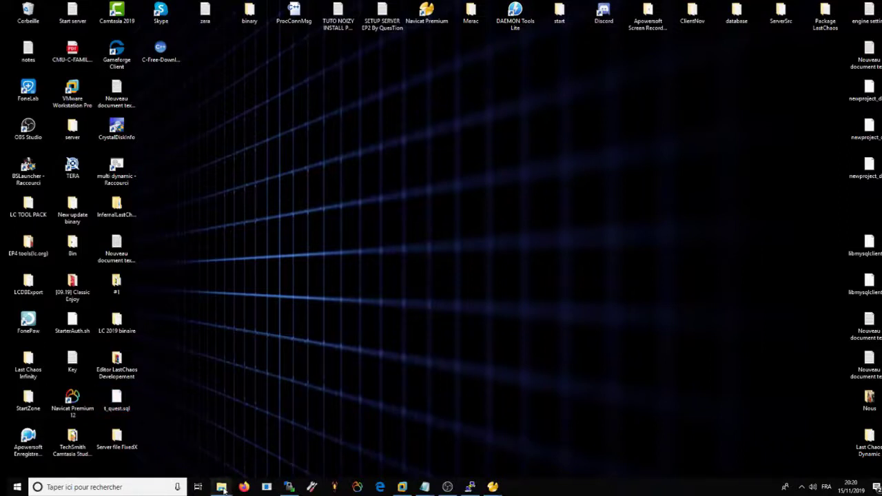
{"action": "mouse_move", "coordinate": [222, 483]}
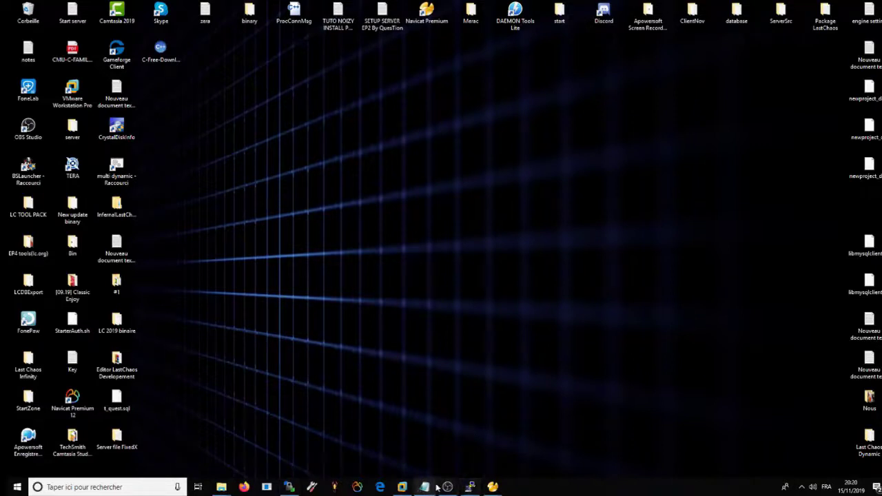
{"action": "mouse_move", "coordinate": [496, 483]}
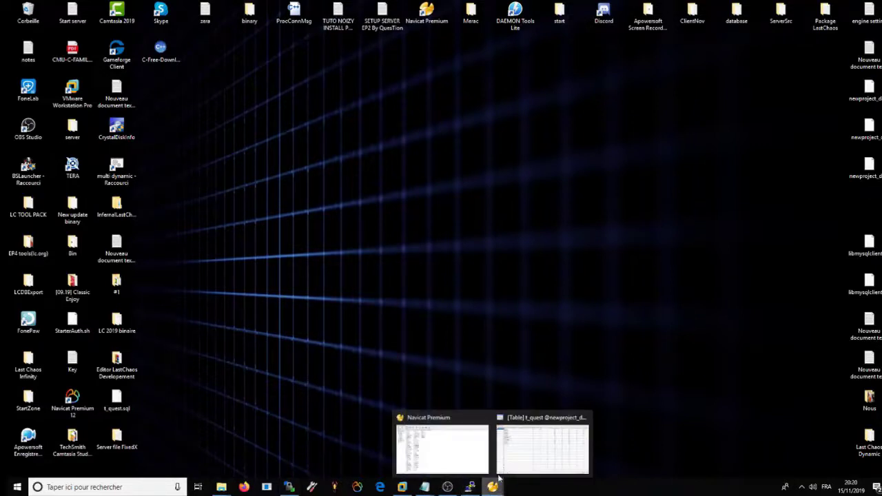
{"action": "left_click", "coordinate": [524, 439]}
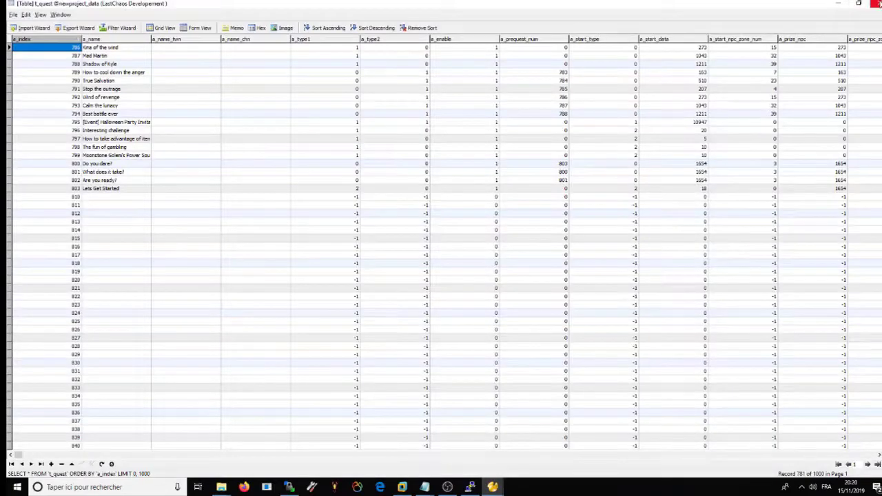
{"action": "left_click", "coordinate": [878, 3]}
Reopen the t_quest table, sort its records by a_index in ascending order, and minimize the Navicat windows.
{"action": "left_click", "coordinate": [492, 488]}
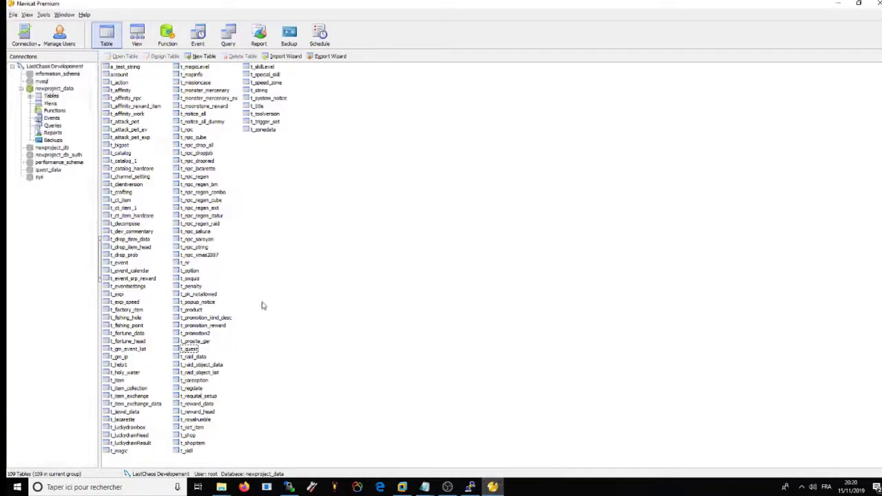
{"action": "double_click", "coordinate": [186, 350]}
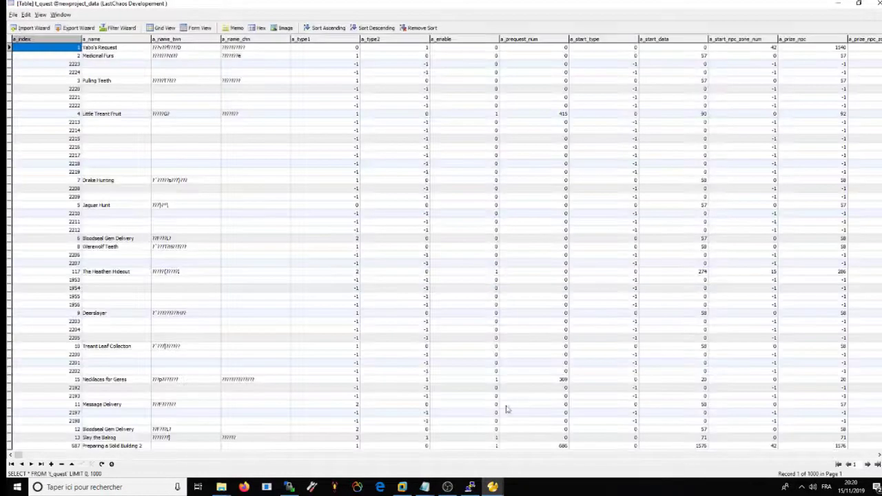
{"action": "left_click", "coordinate": [55, 40]}
{"action": "right_click", "coordinate": [66, 98]}
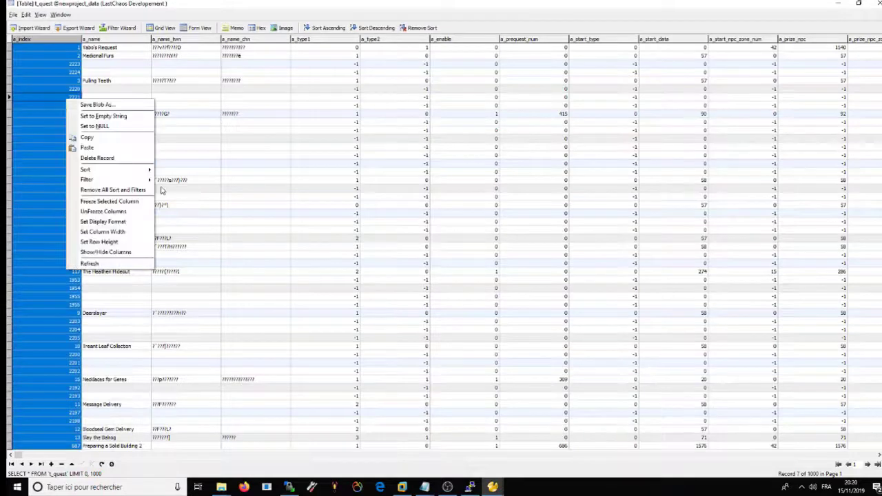
{"action": "mouse_move", "coordinate": [85, 169]}
{"action": "left_click", "coordinate": [184, 180]}
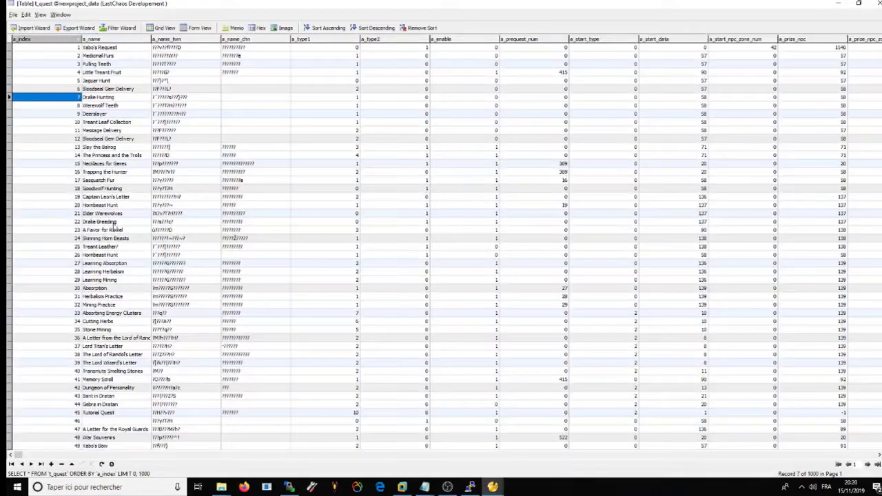
{"action": "left_click", "coordinate": [837, 4]}
{"action": "left_click", "coordinate": [836, 4]}
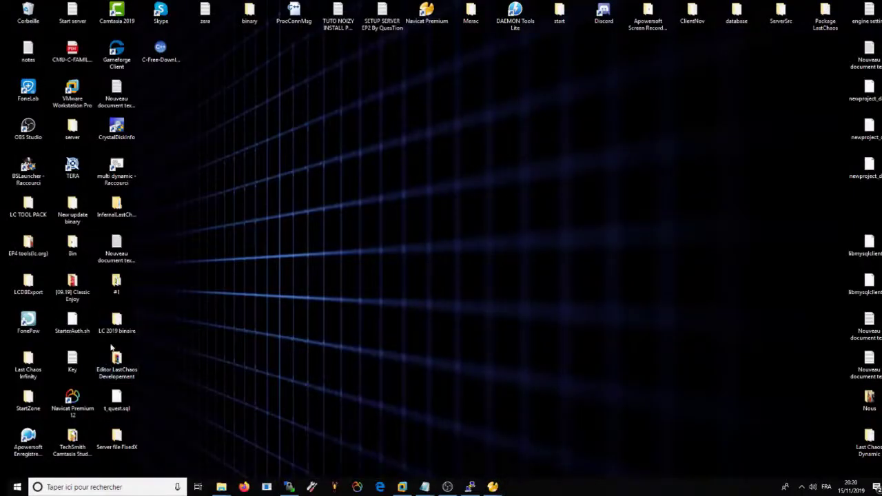
Launch StrEditorEp4 from the StringEditor EP4 Heretik folder and load the strQuest_us.lod file.
{"action": "left_click", "coordinate": [226, 463]}
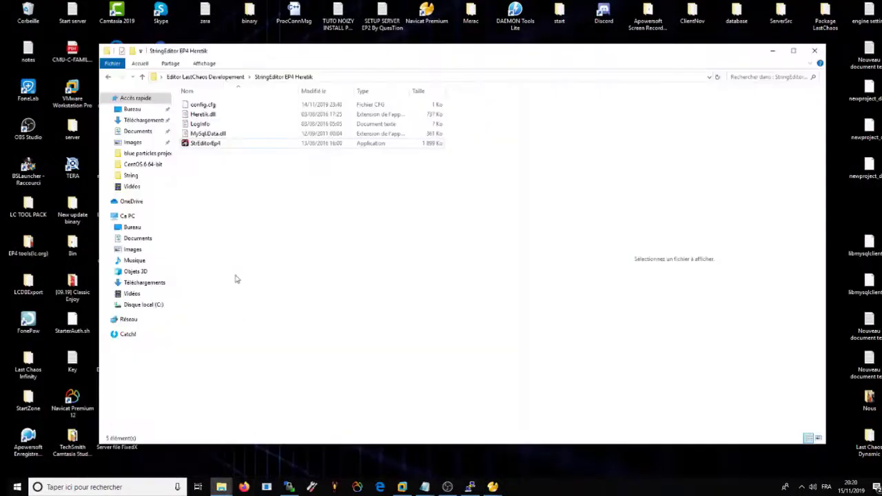
{"action": "double_click", "coordinate": [202, 144]}
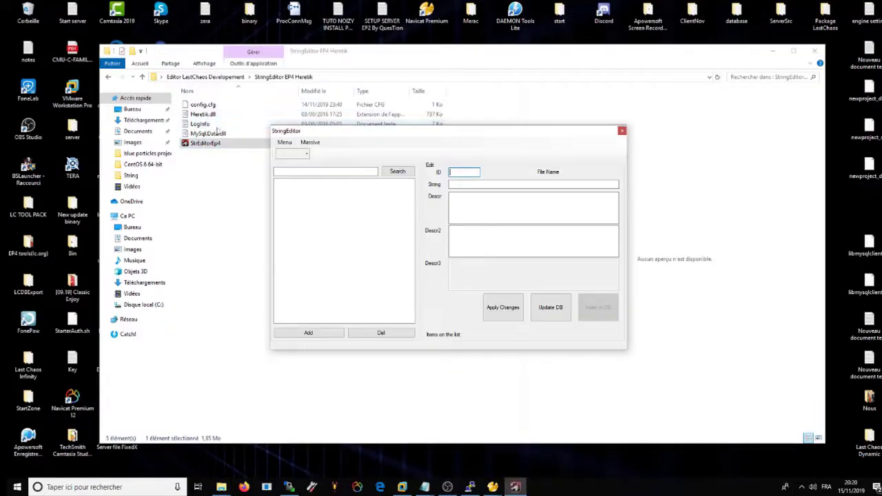
{"action": "left_click", "coordinate": [303, 160]}
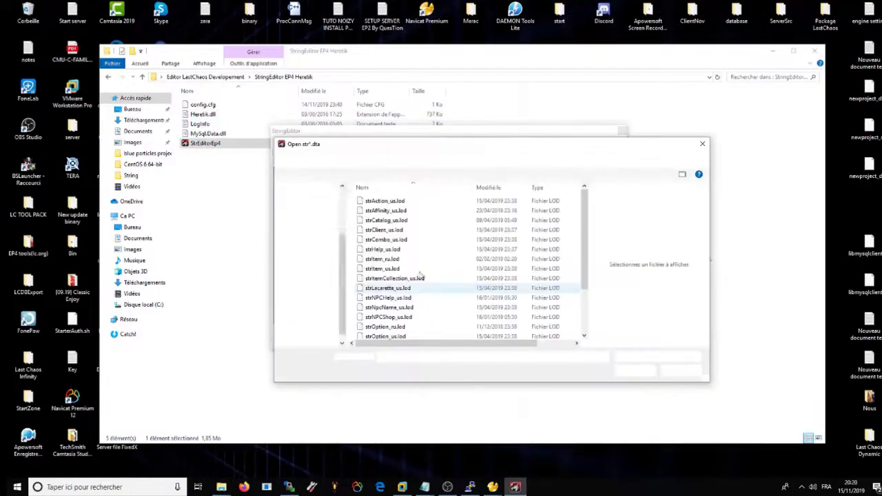
{"action": "double_click", "coordinate": [386, 285]}
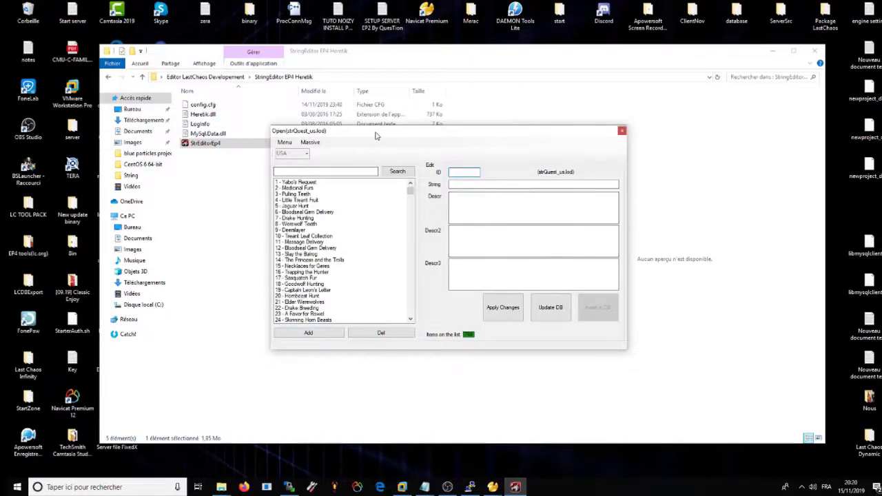
{"action": "left_click_drag", "start_coordinate": [374, 134], "coordinate": [453, 159]}
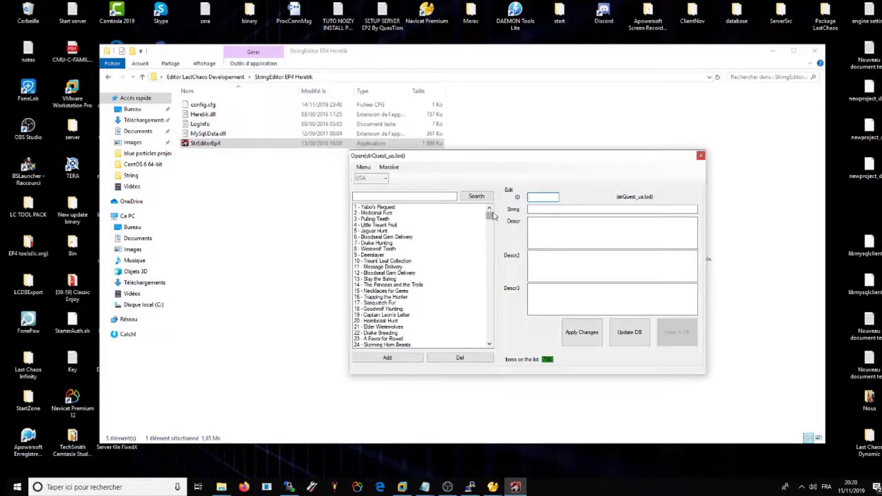
Browse the quest string list and inspect entries, including quest 782, "Looking for materials".
{"action": "left_click", "coordinate": [442, 232]}
{"action": "left_click", "coordinate": [413, 273]}
{"action": "left_click_drag", "start_coordinate": [490, 216], "coordinate": [487, 361]}
{"action": "left_click_drag", "start_coordinate": [387, 337], "coordinate": [392, 218]}
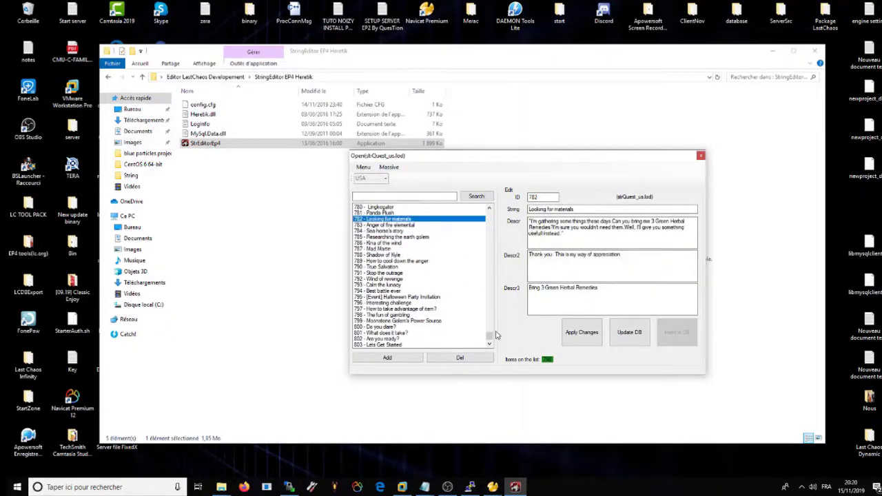
{"action": "left_click_drag", "start_coordinate": [490, 335], "coordinate": [489, 214]}
Select quest 1, "Yabo's Request", and run the massive update of all names and descriptions.
{"action": "left_click", "coordinate": [376, 207]}
{"action": "left_click", "coordinate": [389, 167]}
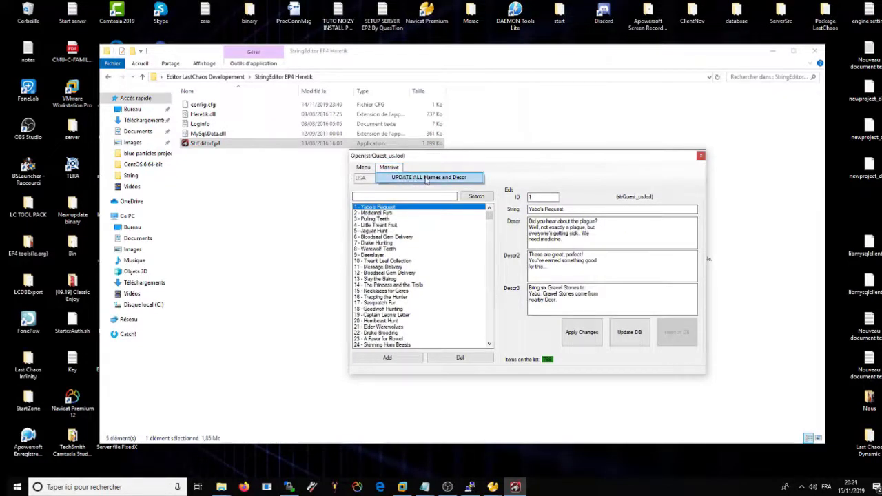
{"action": "left_click", "coordinate": [428, 178]}
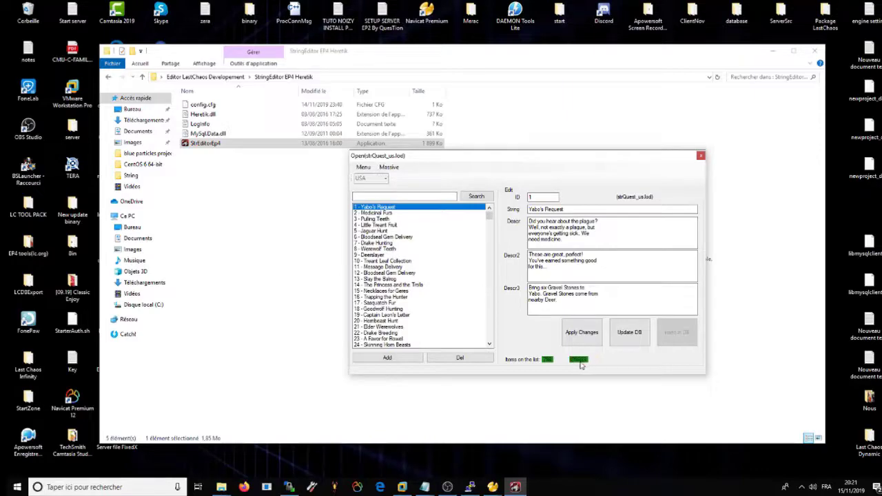
Refresh the t_quest table in Navicat, examine its description columns, and minimize the table and the file browser.
{"action": "left_click", "coordinate": [493, 487]}
{"action": "left_click", "coordinate": [539, 439]}
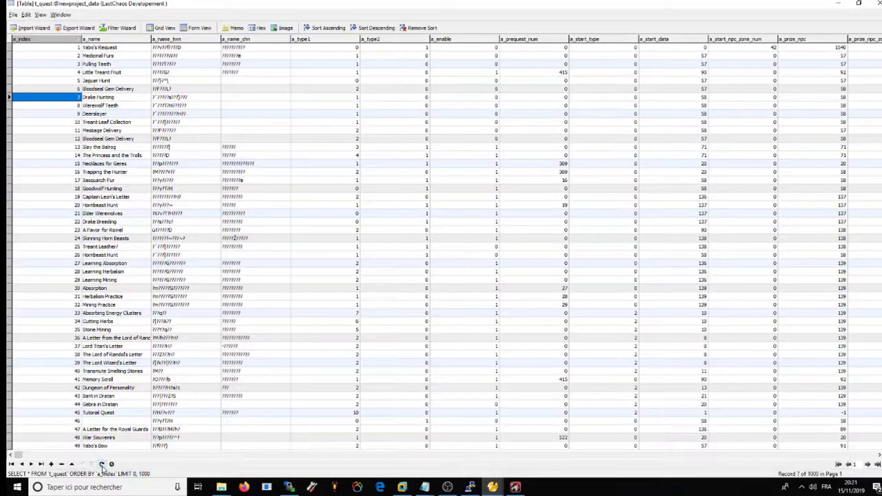
{"action": "left_click", "coordinate": [102, 465]}
{"action": "left_click", "coordinate": [878, 456]}
{"action": "left_click_drag", "start_coordinate": [878, 457], "coordinate": [878, 458]}
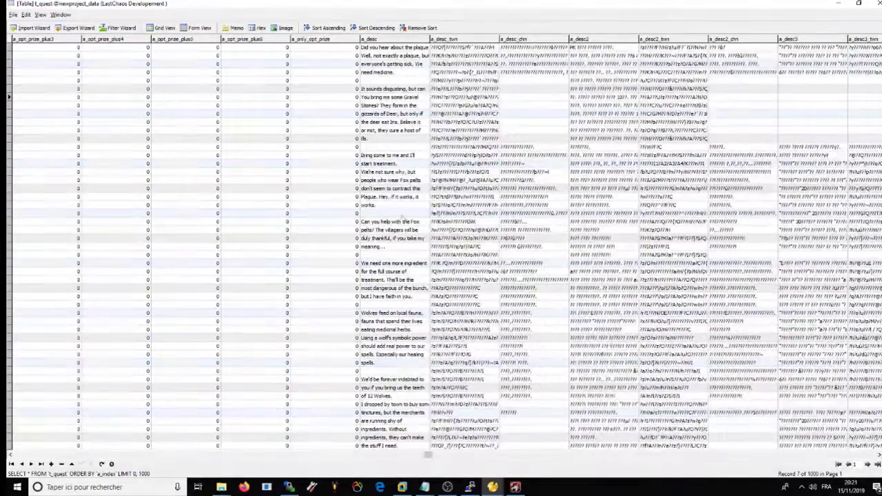
{"action": "left_click", "coordinate": [839, 3]}
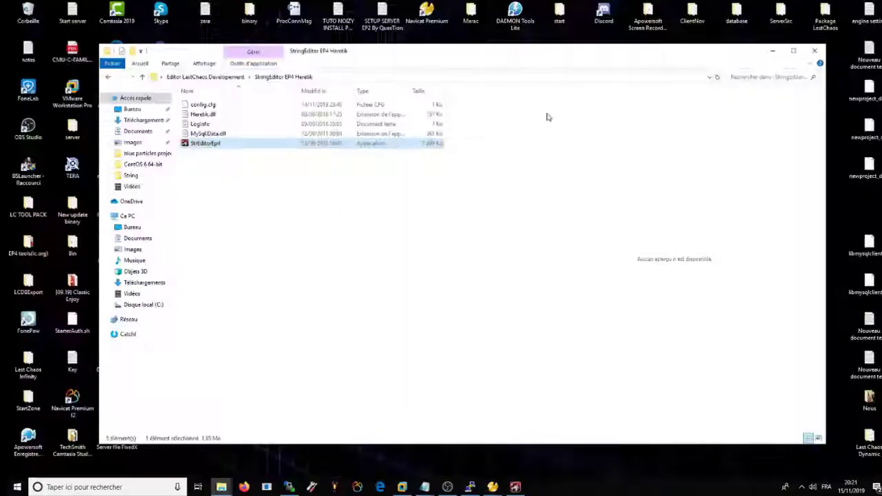
{"action": "left_click", "coordinate": [773, 50]}
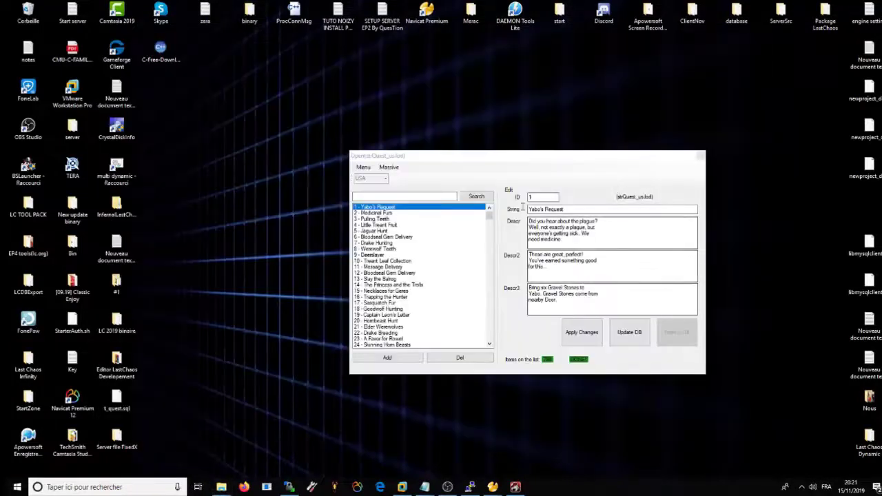
Bring up the QuestAll EP4 folder window and go to Alte-Ep4 tools inside Editor LastChaos Developement.
{"action": "mouse_move", "coordinate": [492, 486]}
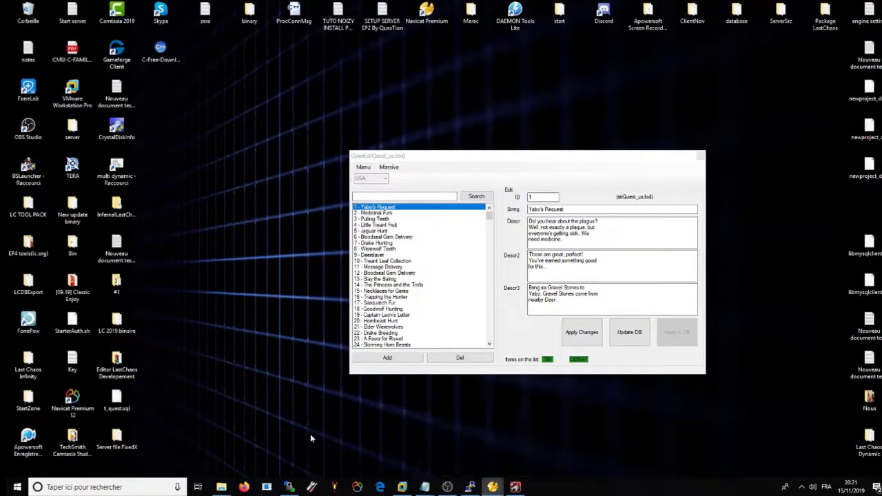
{"action": "mouse_move", "coordinate": [223, 486]}
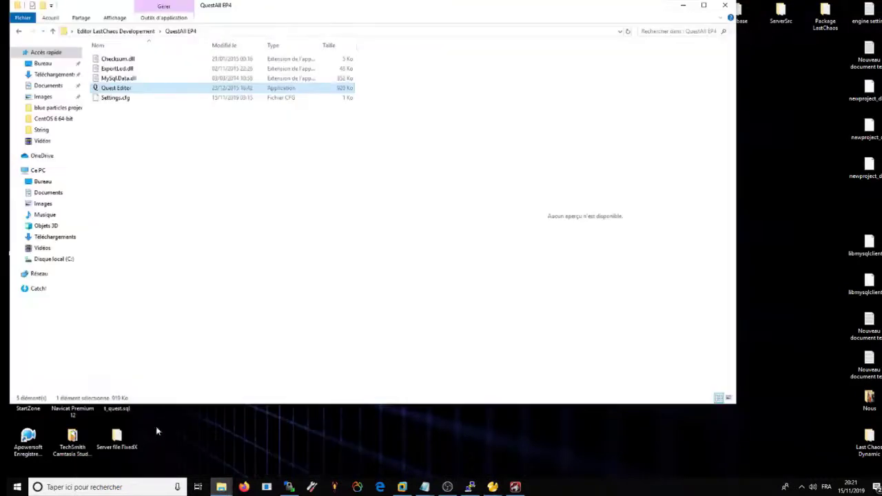
{"action": "left_click", "coordinate": [155, 433]}
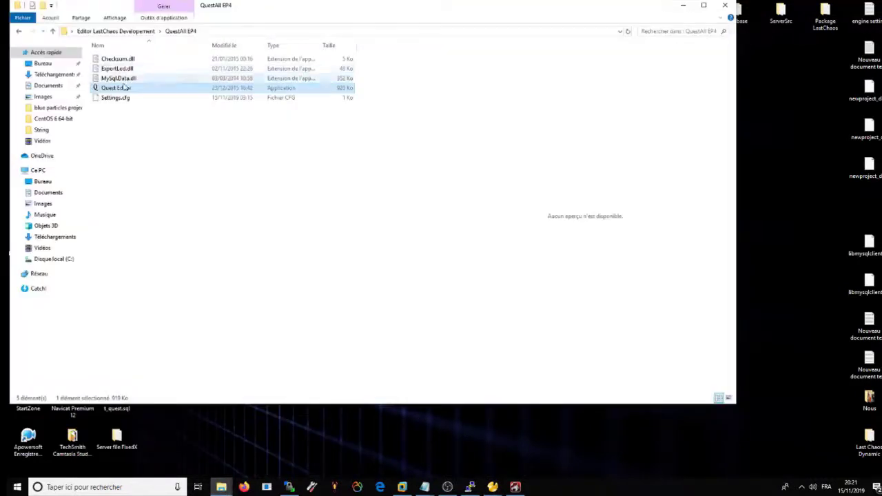
{"action": "left_click", "coordinate": [131, 31]}
{"action": "double_click", "coordinate": [131, 59]}
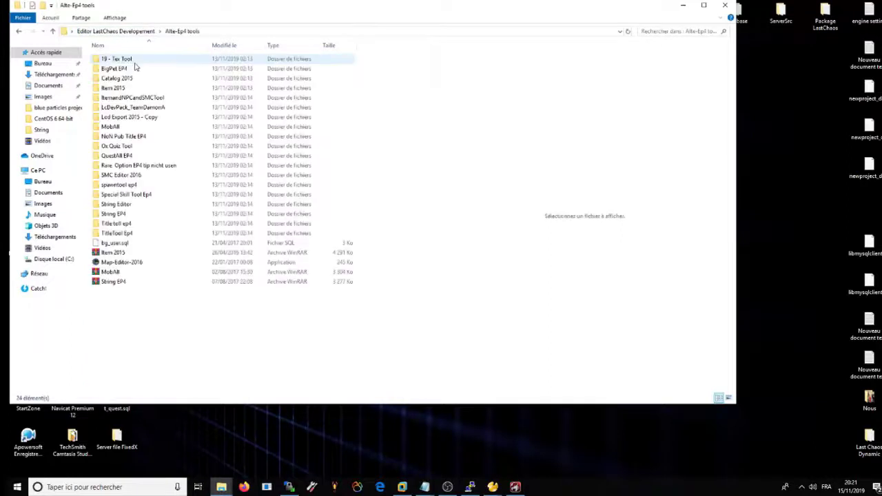
Launch the LcDevPack_TeamDamonA application from its folder in Alte-Ep4 tools and minimize the file browser.
{"action": "left_click", "coordinate": [127, 107]}
{"action": "double_click", "coordinate": [127, 107]}
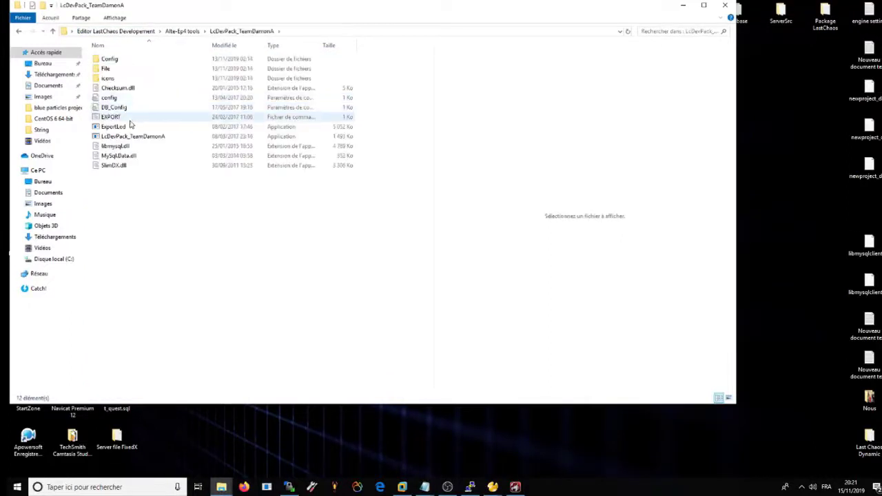
{"action": "left_click", "coordinate": [124, 136]}
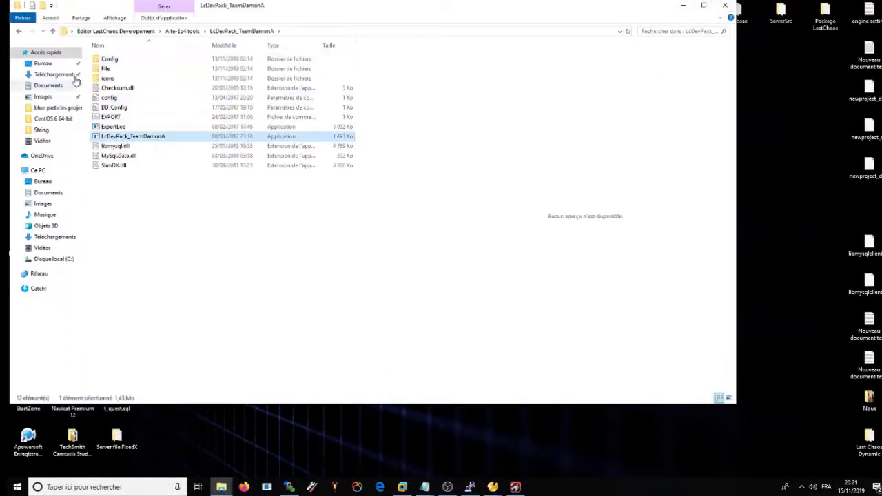
{"action": "left_click", "coordinate": [681, 6]}
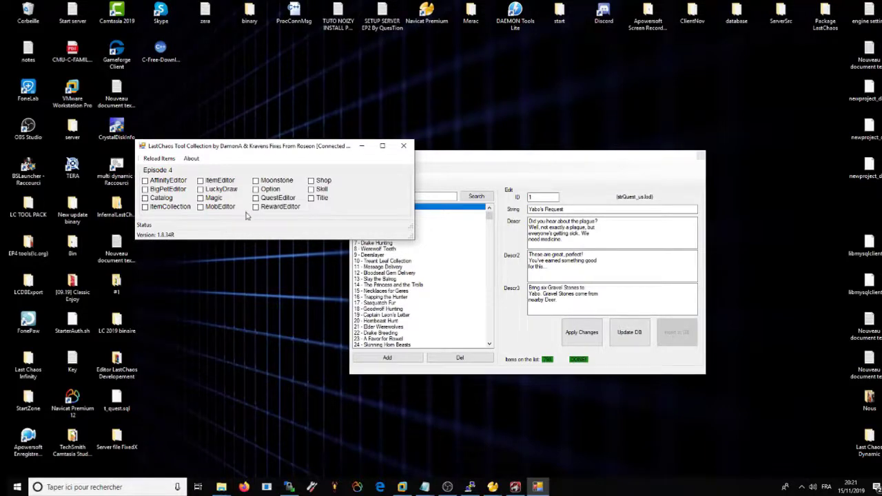
Open the QuestEditor from the tool collection and select the unnamed quest 810.
{"action": "left_click", "coordinate": [277, 199]}
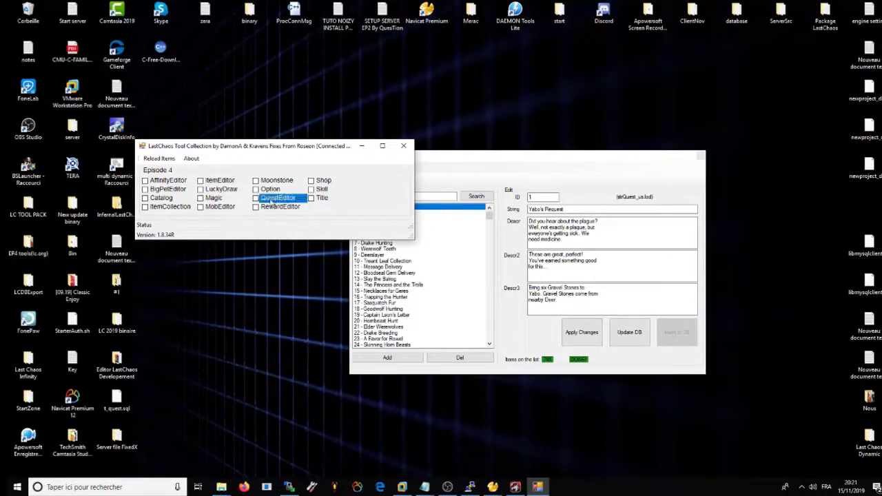
{"action": "left_click_drag", "start_coordinate": [321, 79], "coordinate": [285, 112]}
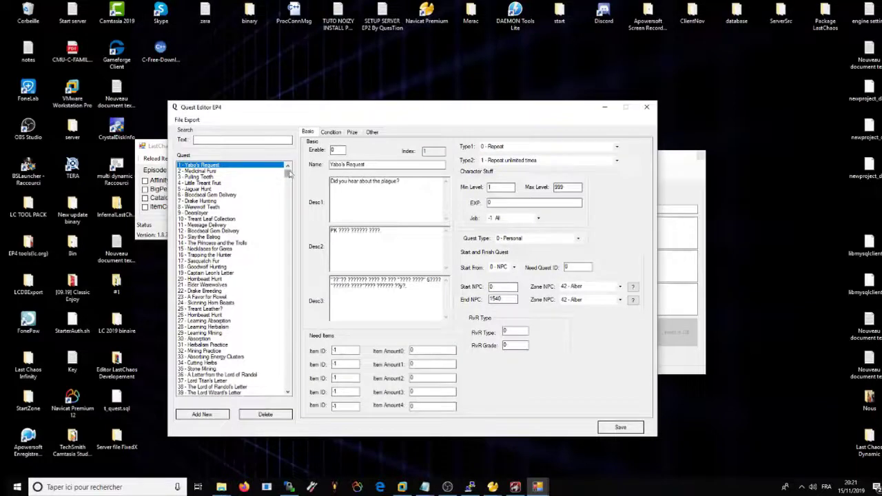
{"action": "left_click_drag", "start_coordinate": [289, 173], "coordinate": [339, 199]}
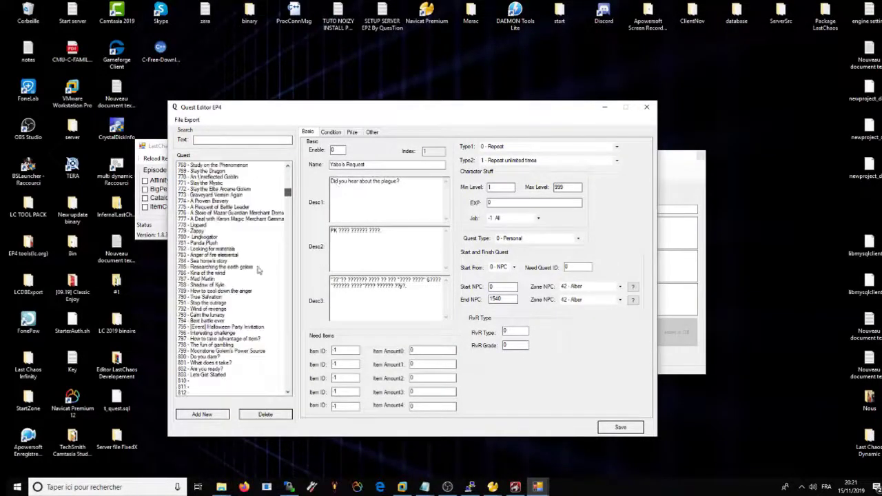
{"action": "left_click", "coordinate": [198, 309]}
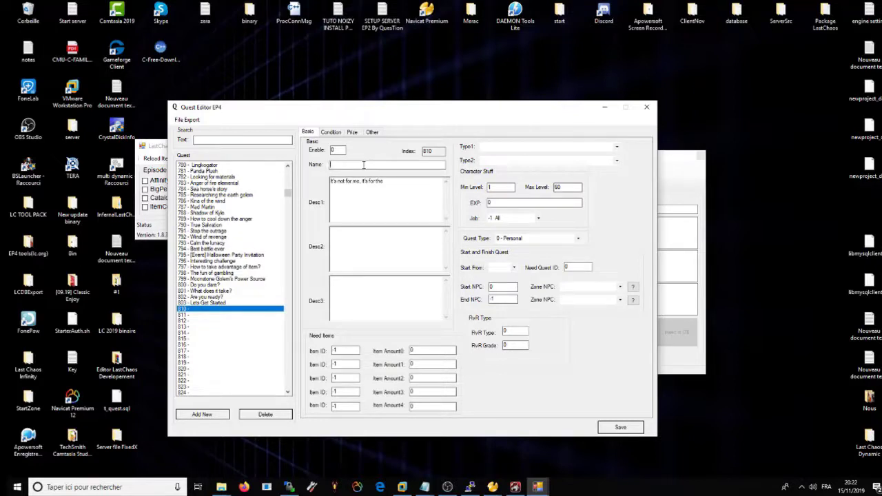
Name the quest "Jaguar defeat" and set Desc1 to "hey please i need help kill jaguar around juno".
{"action": "left_click", "coordinate": [364, 165]}
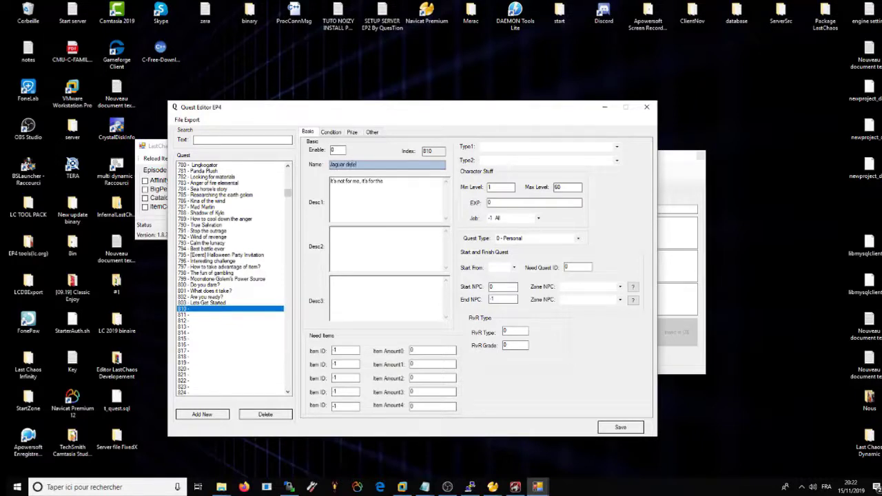
{"action": "key", "text": "ctrl+a"}
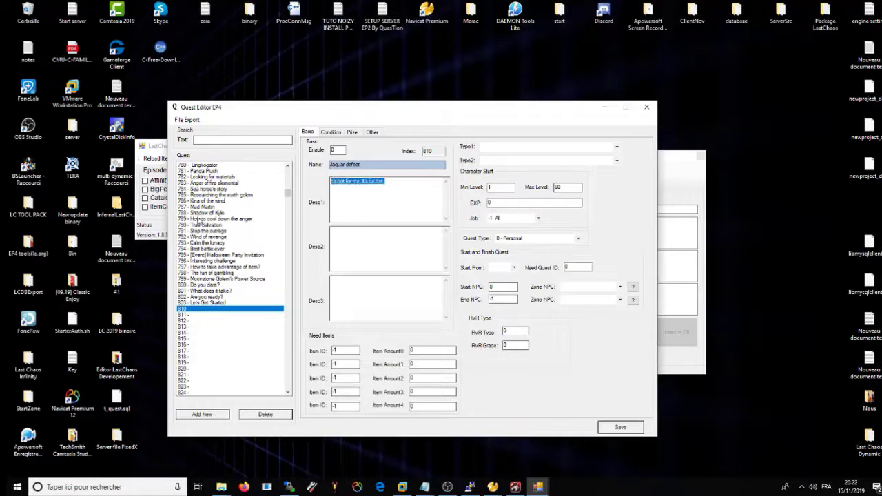
{"action": "type", "text": "hey"}
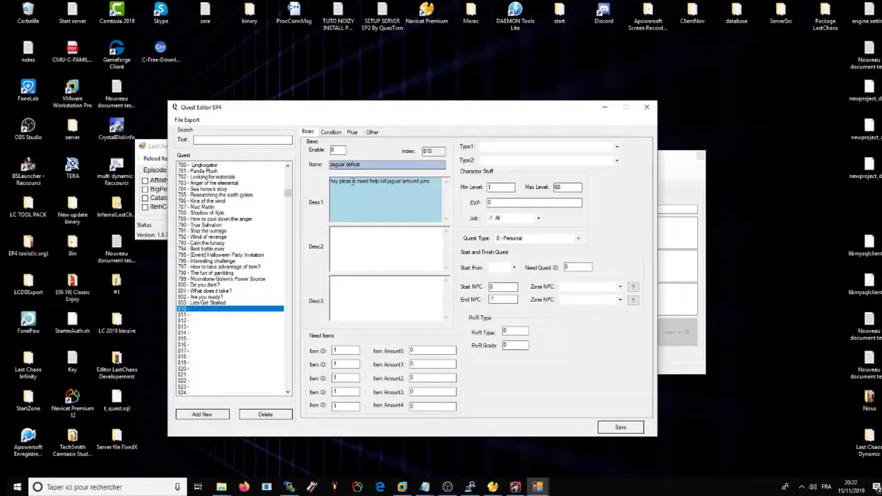
{"action": "key", "text": "BackSpace"}
{"action": "key", "text": "BackSpace"}
{"action": "type", "text": "e."}
Set Desc2 to "kill 5 jaguar" and Desc3 to "thank you take your reward".
{"action": "left_click", "coordinate": [386, 243]}
{"action": "type", "text": "kill 5 jaguar"}
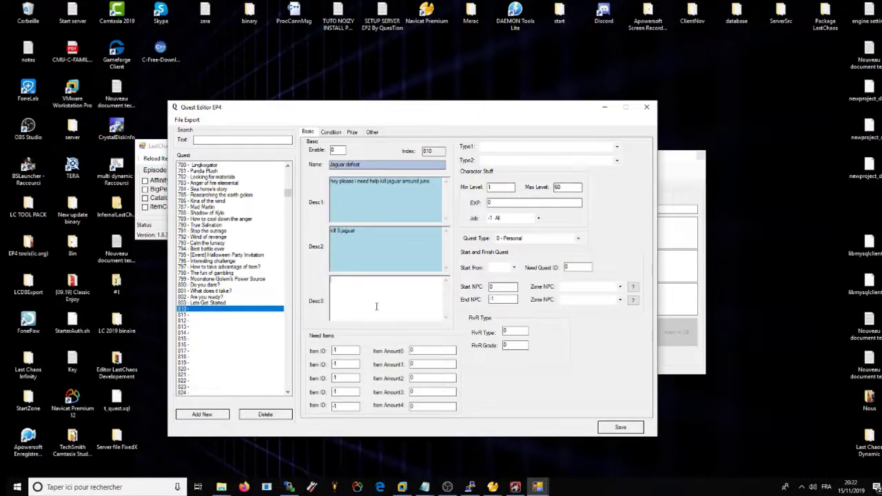
{"action": "type", "text": "i"}
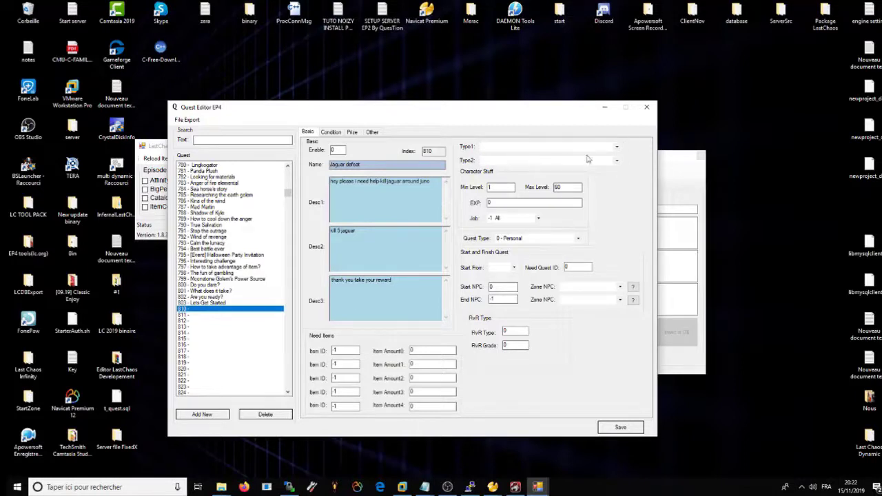
Set the quest's Type1 to 0 - Repeat and Type2 to 1 - Repeat unlimited times.
{"action": "left_click", "coordinate": [618, 147]}
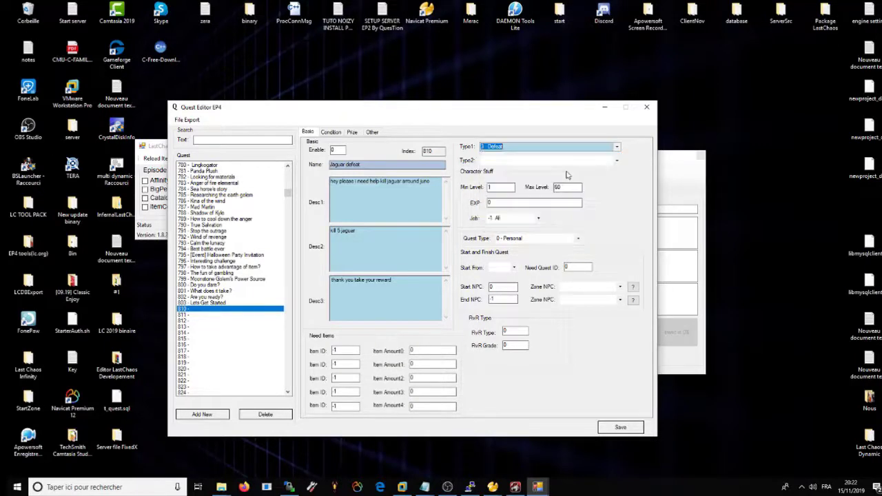
{"action": "left_click", "coordinate": [616, 163]}
{"action": "left_click", "coordinate": [618, 149]}
{"action": "left_click", "coordinate": [619, 149]}
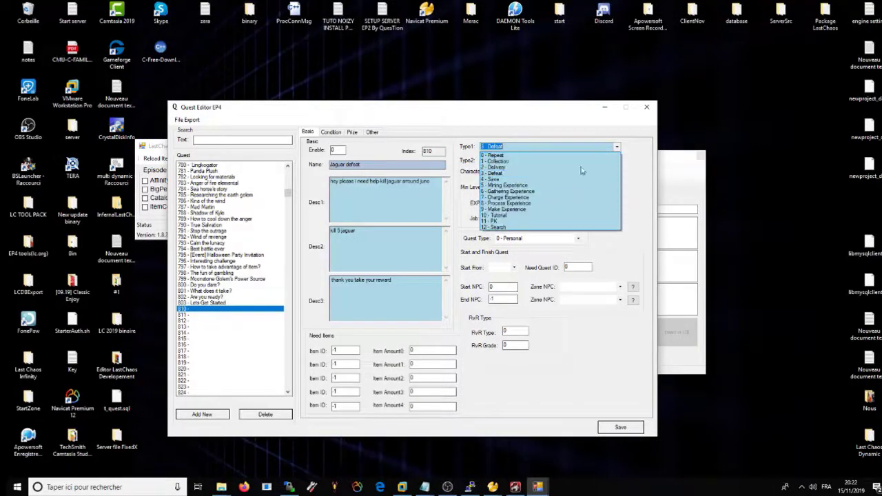
{"action": "left_click", "coordinate": [554, 155]}
{"action": "left_click", "coordinate": [616, 160]}
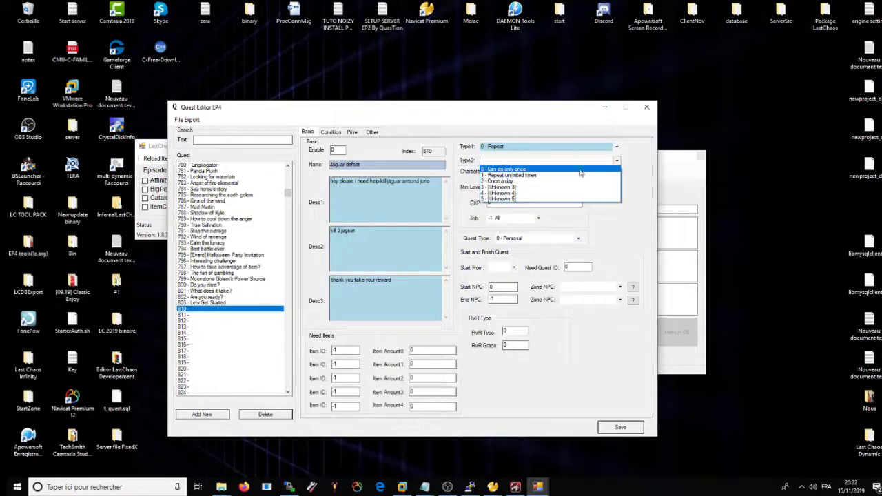
{"action": "left_click", "coordinate": [510, 175]}
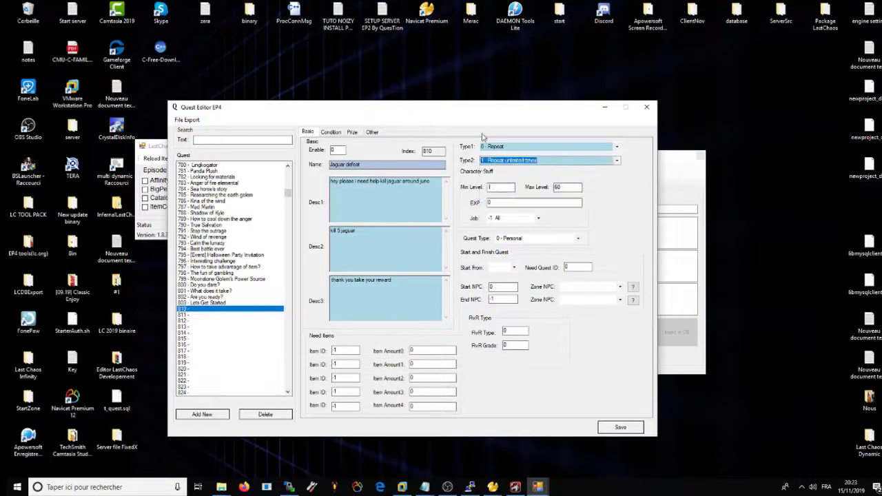
Set the maximum level to 185, with job -1 All and quest type 0 - Personal.
{"action": "key", "text": "Tab"}
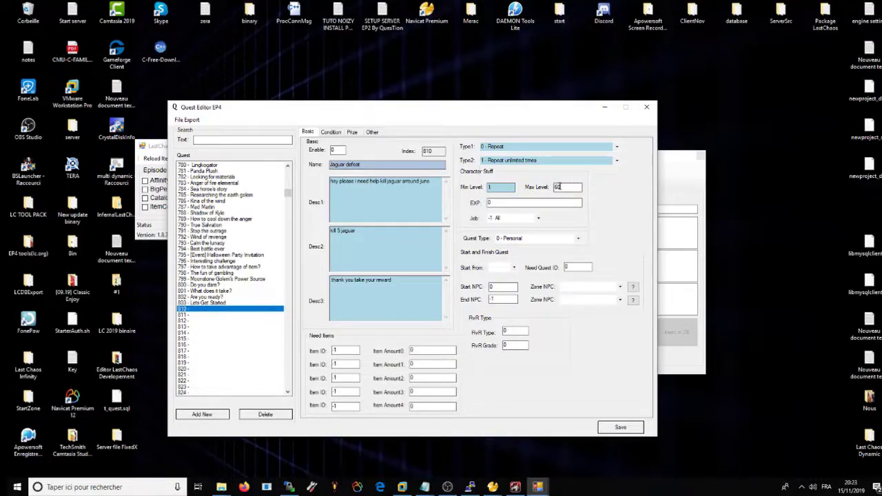
{"action": "type", "text": "185"}
{"action": "left_click", "coordinate": [536, 218]}
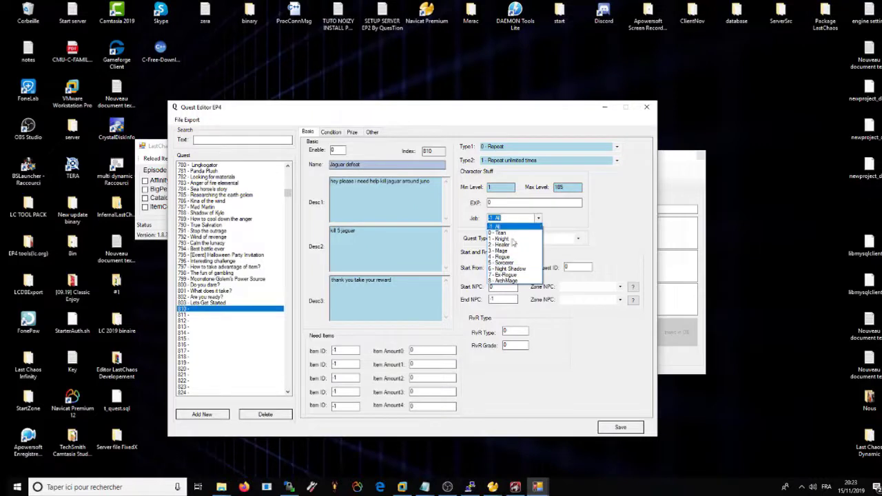
{"action": "left_click", "coordinate": [508, 218]}
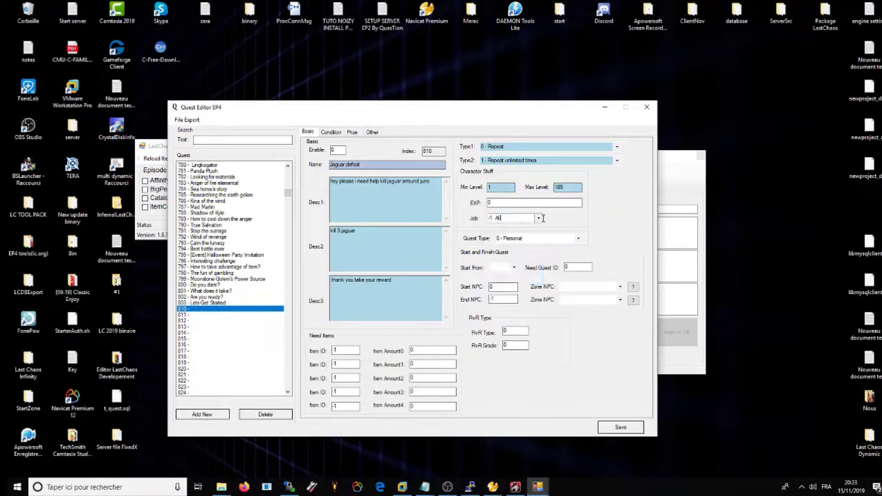
{"action": "left_click", "coordinate": [578, 238]}
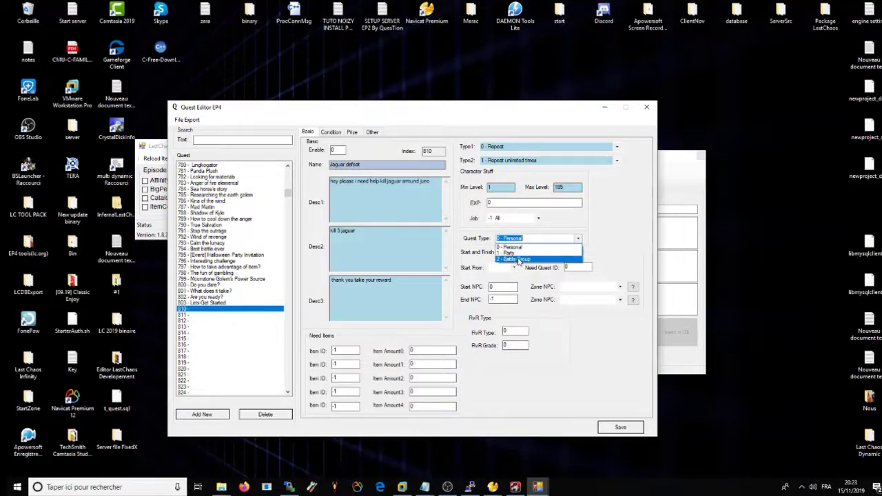
{"action": "left_click", "coordinate": [549, 239]}
Make the quest start from 0 - NPC, with 139 as both the start NPC and the end NPC.
{"action": "left_click", "coordinate": [507, 268]}
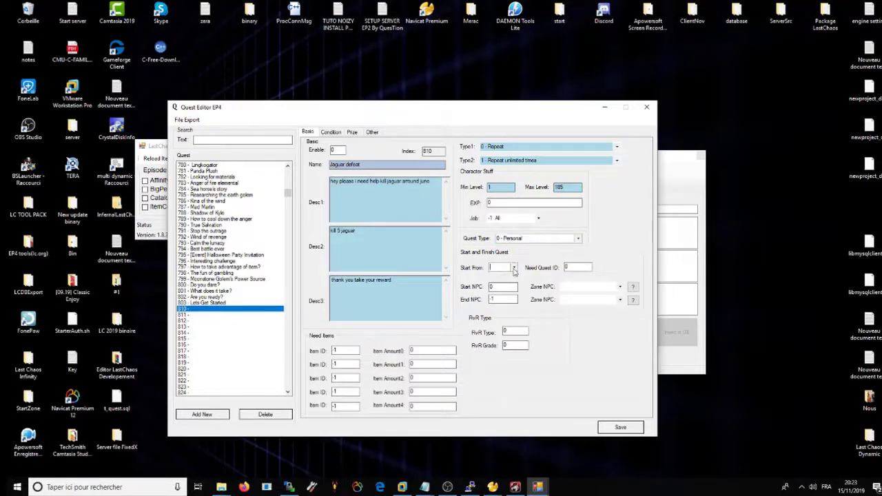
{"action": "left_click", "coordinate": [501, 274]}
{"action": "left_click", "coordinate": [507, 267]}
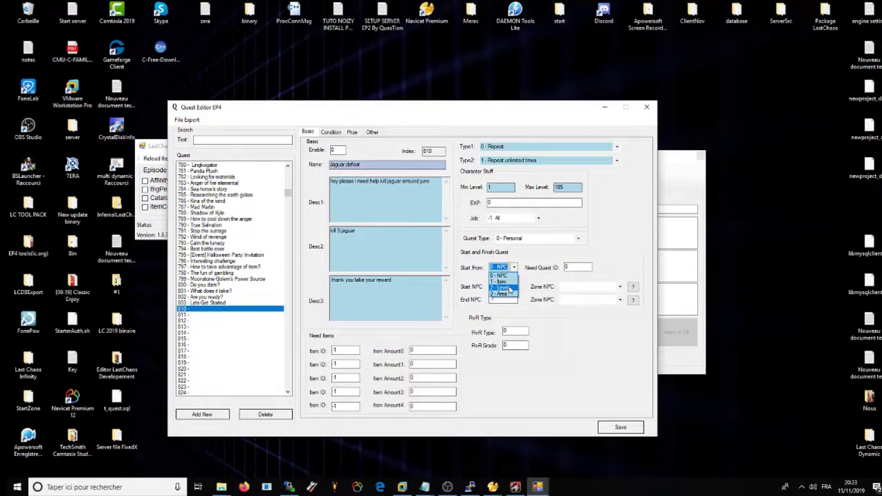
{"action": "left_click", "coordinate": [584, 268]}
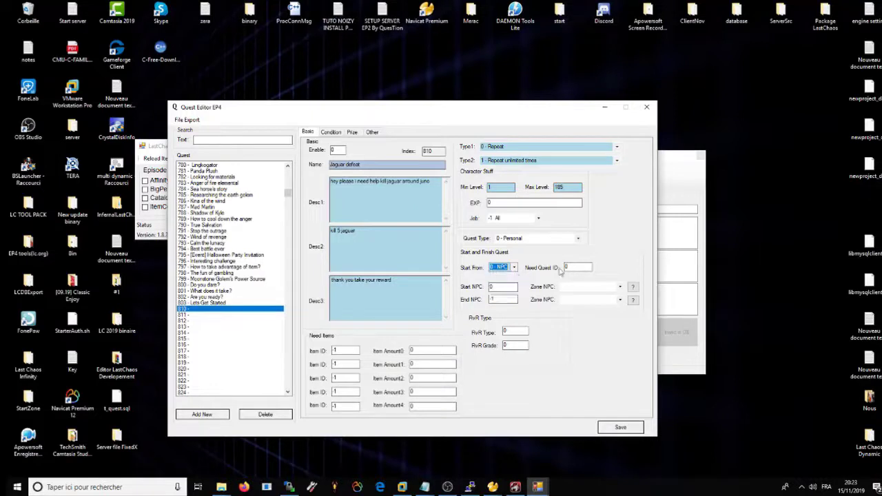
{"action": "left_click", "coordinate": [565, 267]}
{"action": "type", "text": "139"}
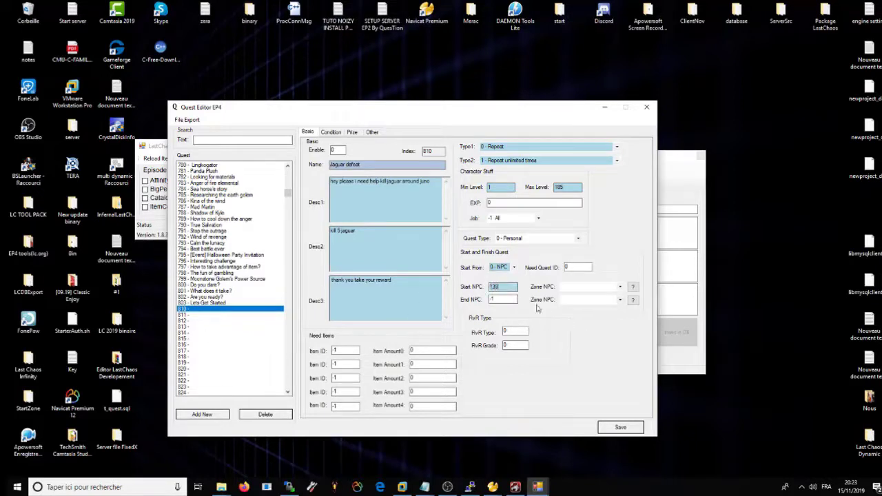
{"action": "key", "text": "Tab"}
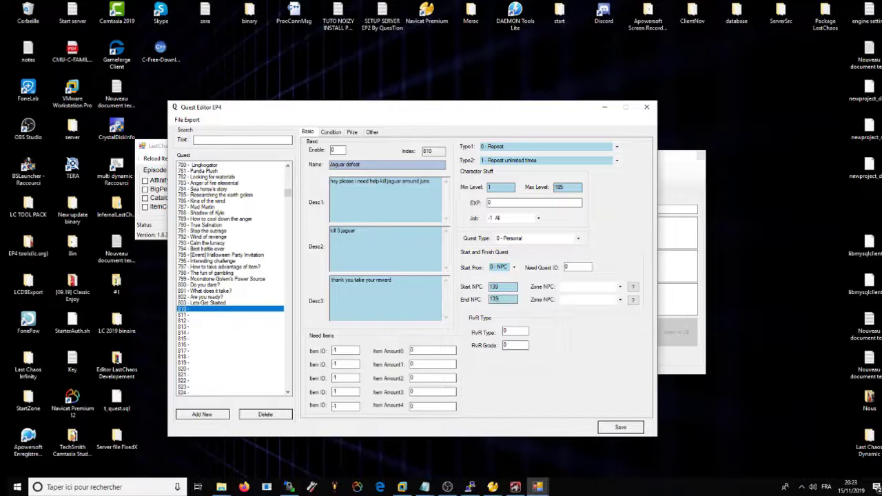
Set the zone of both the start NPC and the end NPC to 0 - Juno.
{"action": "left_click", "coordinate": [620, 287]}
{"action": "left_click", "coordinate": [607, 297]}
{"action": "left_click", "coordinate": [607, 298]}
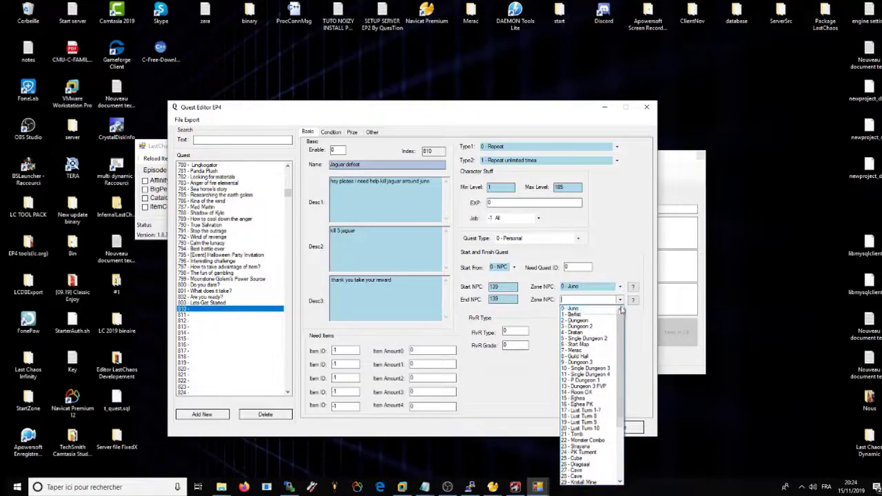
{"action": "left_click", "coordinate": [606, 311]}
Enable the quest with the value 1 and save it.
{"action": "left_click", "coordinate": [515, 332]}
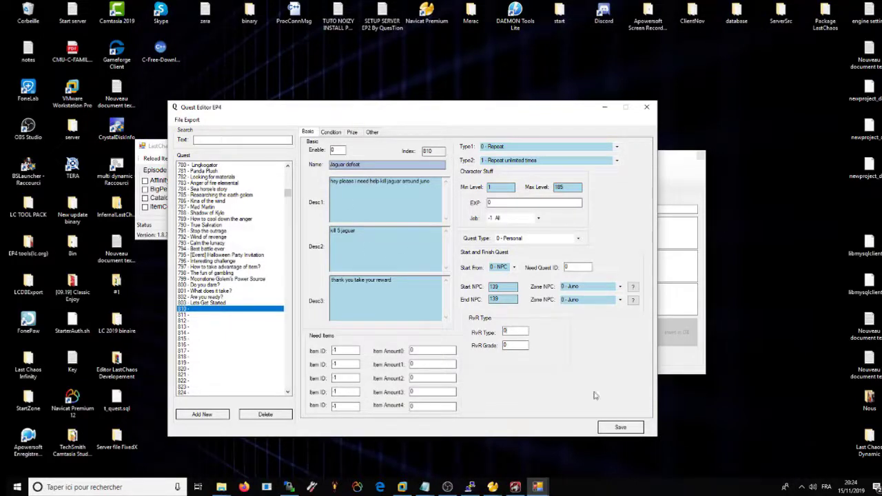
{"action": "type", "text": "1"}
{"action": "left_click", "coordinate": [619, 428]}
{"action": "left_click", "coordinate": [617, 429]}
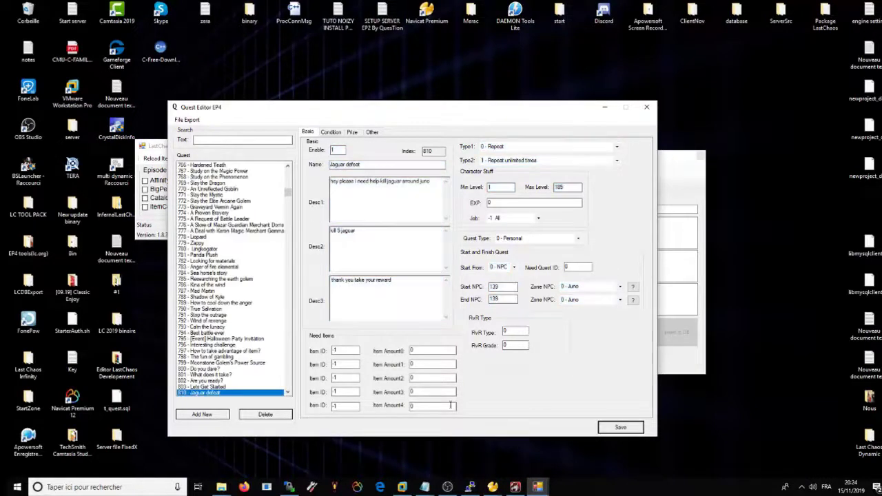
Define the quest's first objective condition as 0 - Kill Mob with item ID 63 and amount 5.
{"action": "scroll", "coordinate": [241, 374], "scroll_direction": "down", "scroll_amount": 2}
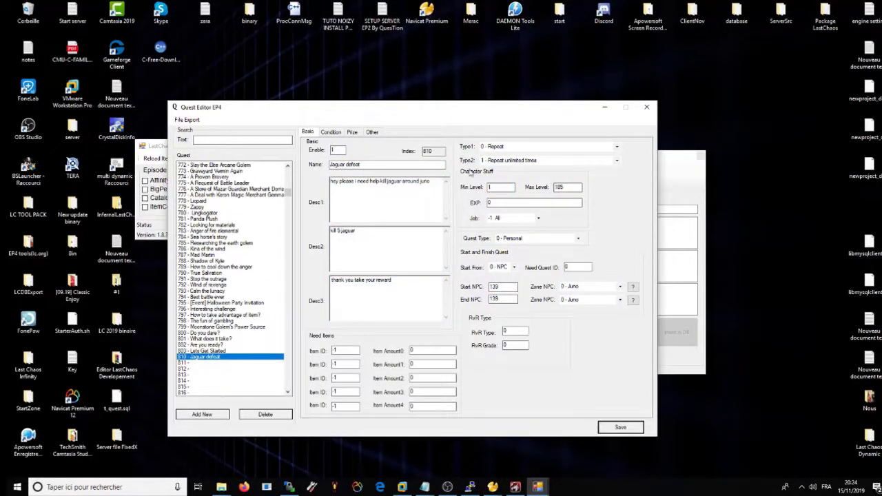
{"action": "left_click", "coordinate": [331, 131]}
{"action": "left_click", "coordinate": [352, 160]}
{"action": "left_click", "coordinate": [340, 169]}
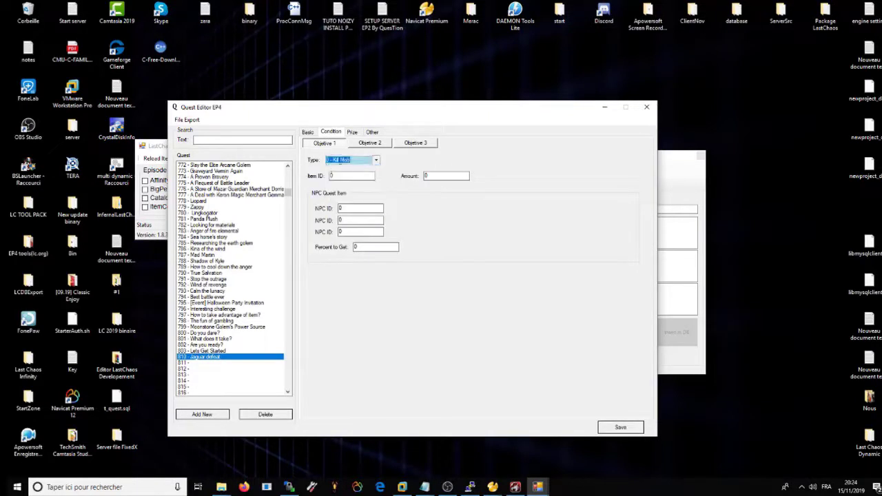
{"action": "key", "text": "Tab"}
{"action": "type", "text": "63"}
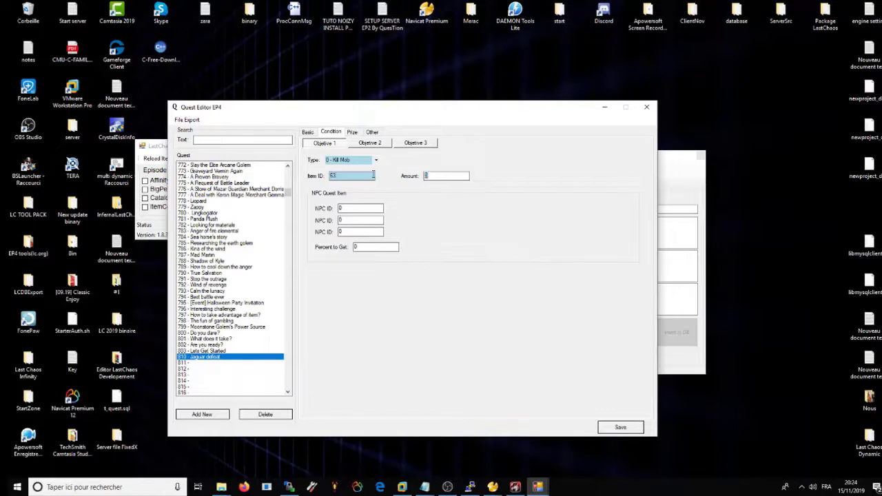
{"action": "key", "text": "Tab"}
{"action": "type", "text": "5"}
Open strNpcName_us.lod in the string editor, search for "JAG" and look up the plain Jaguar's ID.
{"action": "left_click_drag", "start_coordinate": [371, 123], "coordinate": [525, 126]}
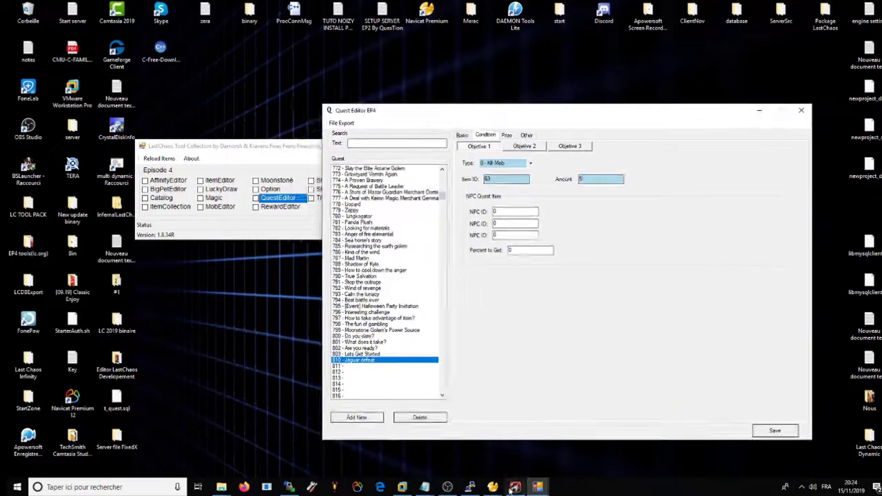
{"action": "left_click", "coordinate": [370, 178]}
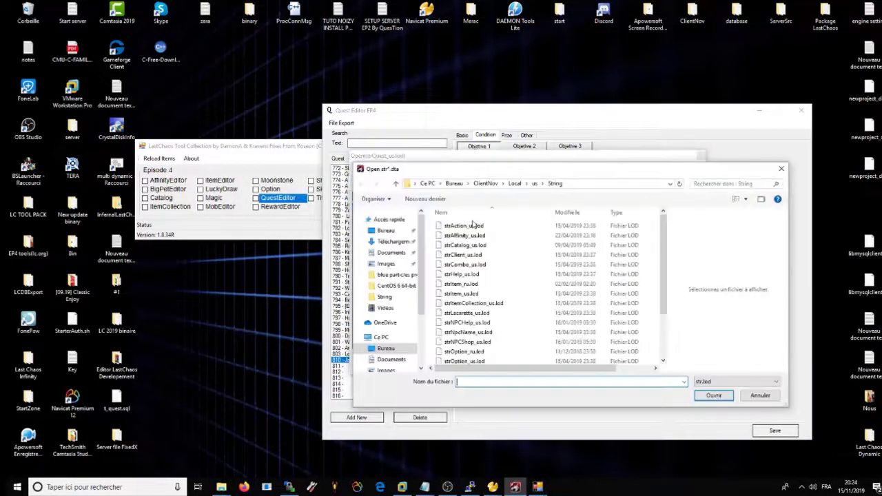
{"action": "double_click", "coordinate": [475, 332]}
{"action": "left_click_drag", "start_coordinate": [422, 158], "coordinate": [495, 165]}
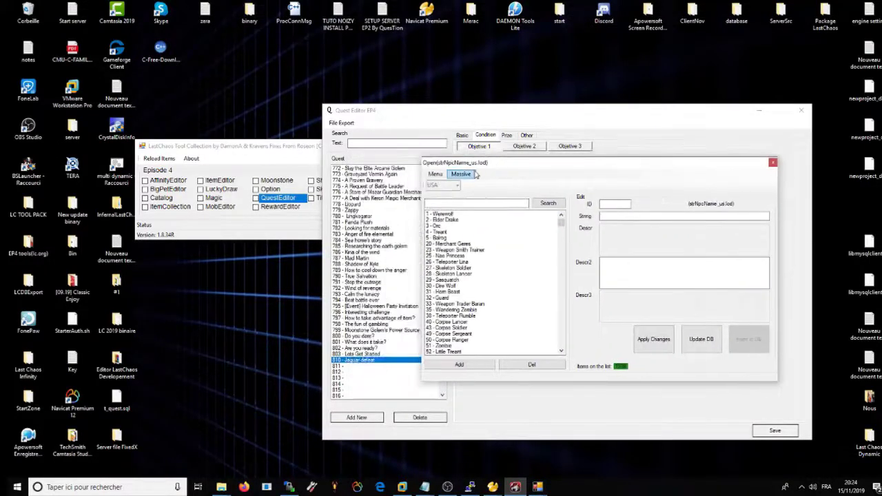
{"action": "left_click", "coordinate": [489, 203]}
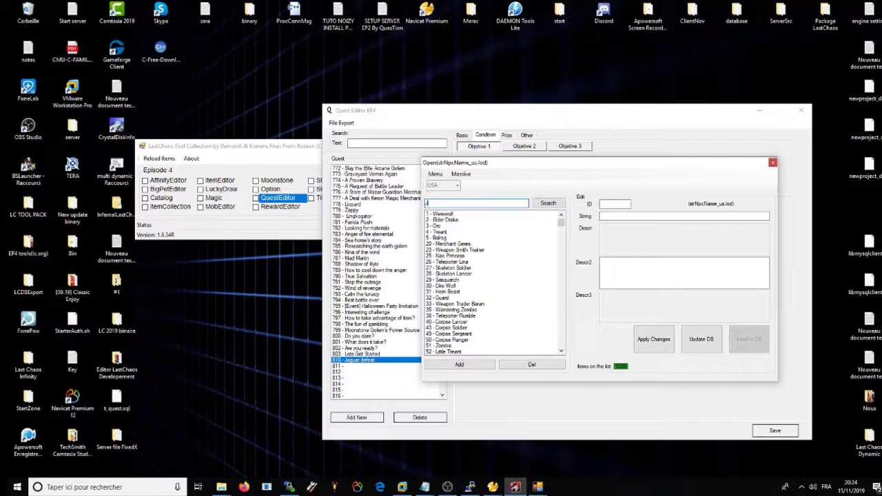
{"action": "type", "text": "JAG"}
{"action": "left_click", "coordinate": [549, 203]}
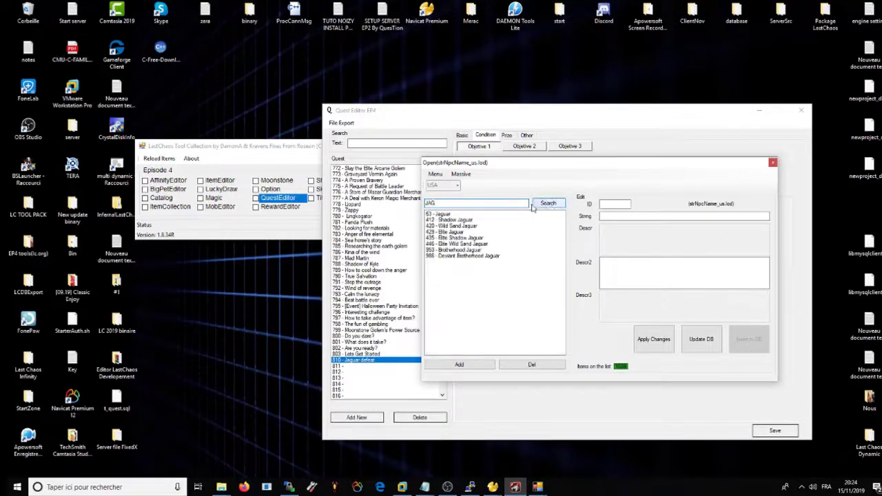
{"action": "left_click", "coordinate": [471, 215]}
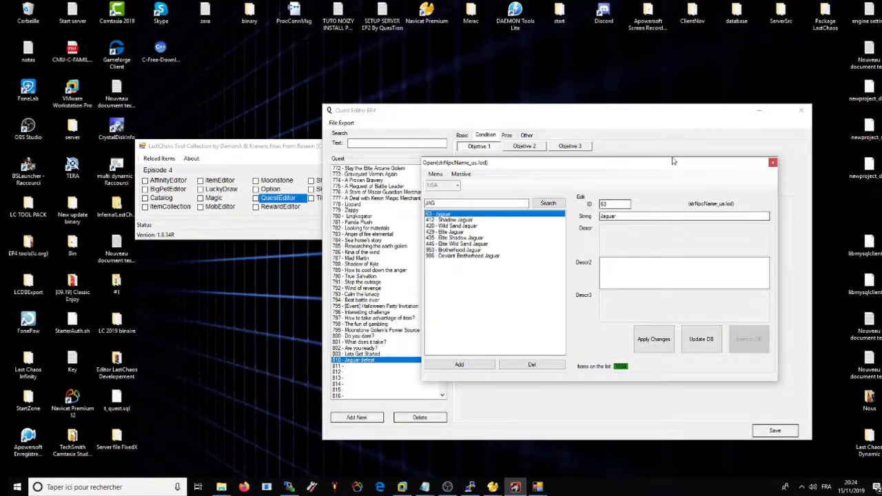
Return to the quest editor and save the first objective condition of the Jaguar defeat quest.
{"action": "left_click_drag", "start_coordinate": [627, 170], "coordinate": [611, 262]}
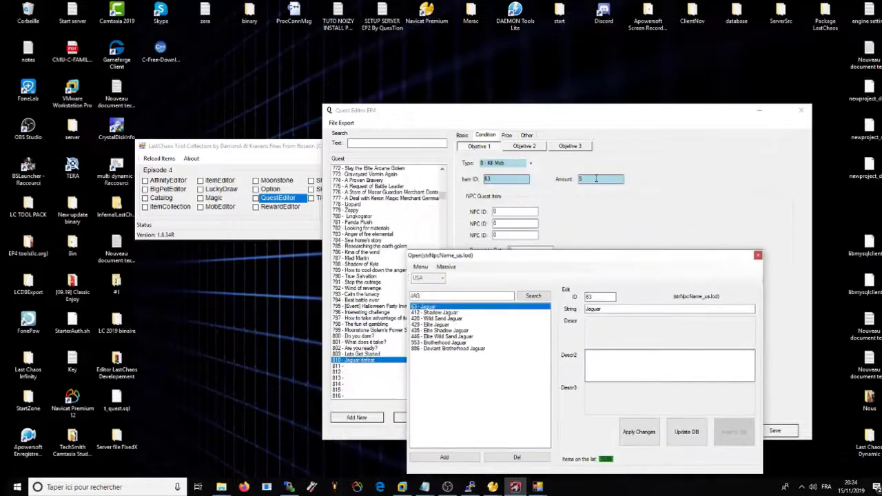
{"action": "left_click", "coordinate": [617, 179]}
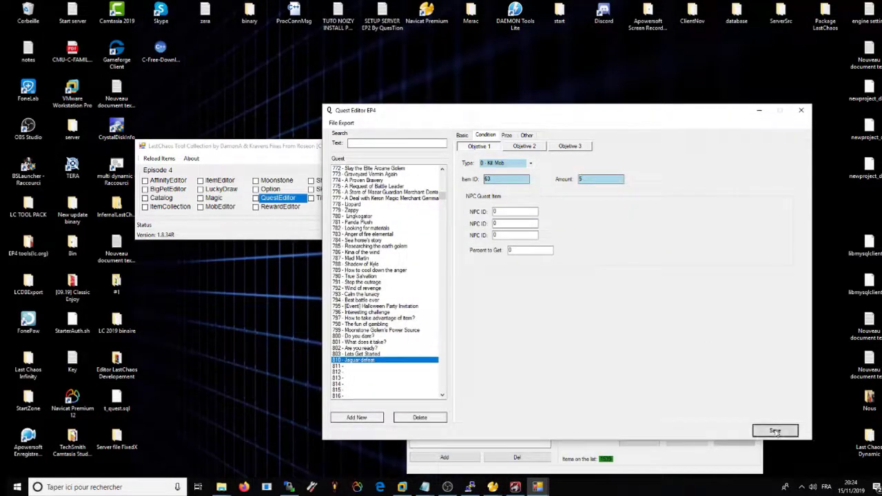
{"action": "left_click", "coordinate": [775, 431]}
Set the first reward of Prize 1 to type 0 - Item with item ID 85 and amount 15.
{"action": "left_click", "coordinate": [507, 135]}
{"action": "left_click", "coordinate": [517, 164]}
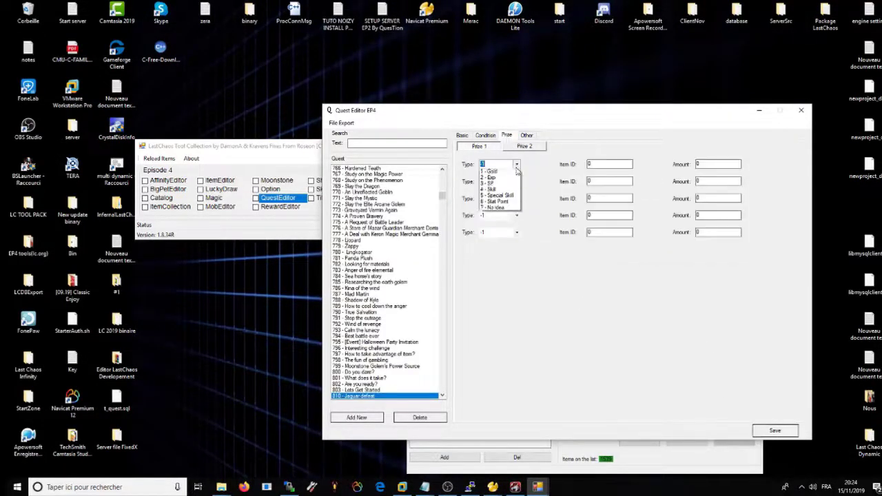
{"action": "left_click", "coordinate": [514, 172]}
{"action": "type", "text": "85"}
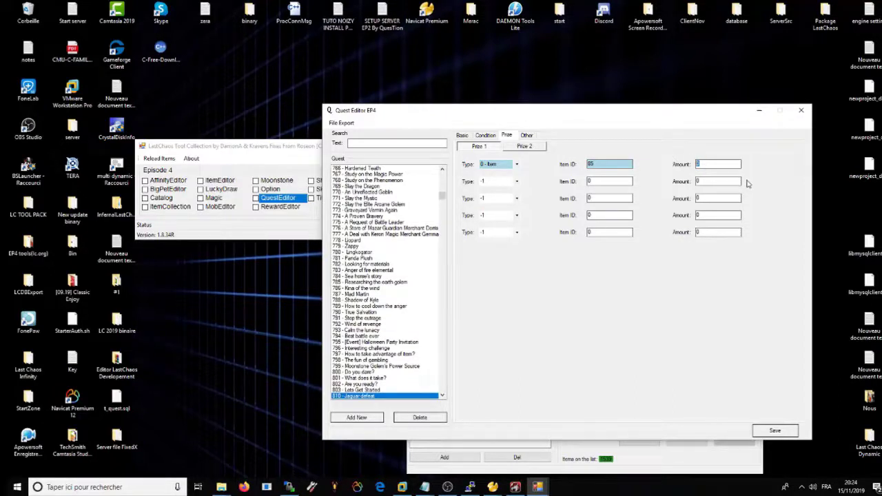
{"action": "double_click", "coordinate": [698, 164]}
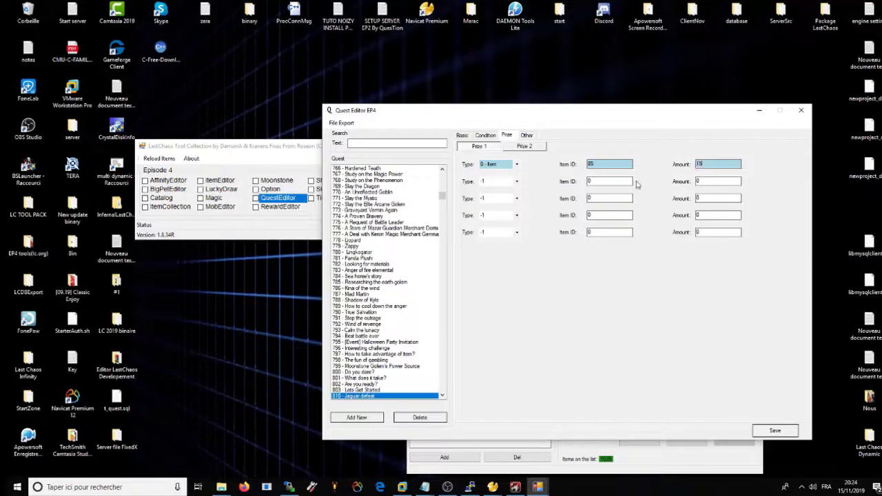
Set the second reward of Prize 1 to type 1 - Gold with item ID 19 and amount 1000000.
{"action": "left_click", "coordinate": [517, 184]}
{"action": "left_click", "coordinate": [508, 202]}
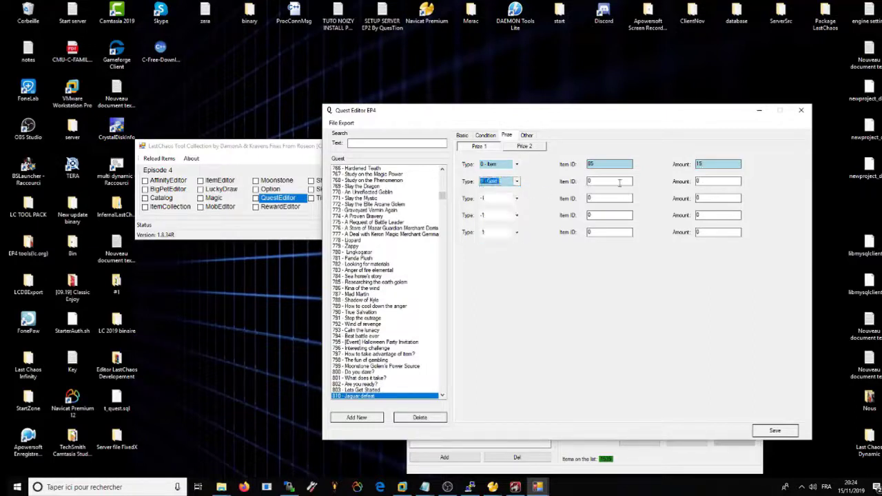
{"action": "key", "text": "Tab"}
{"action": "key", "text": "Tab"}
{"action": "type", "text": "100"}
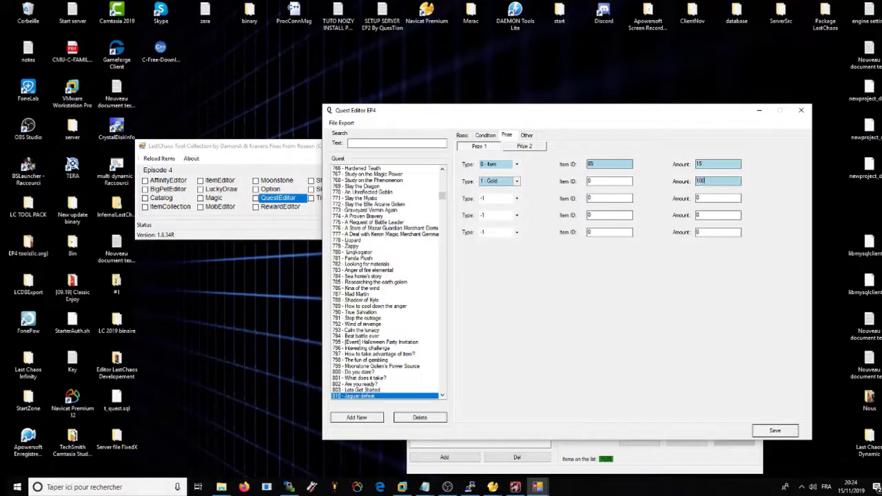
{"action": "type", "text": "0000"}
{"action": "type", "text": "19"}
Set the third reward of Prize 1 to 2 - Exp with amount 100 and save the quest.
{"action": "left_click", "coordinate": [516, 198]}
{"action": "left_click", "coordinate": [516, 222]}
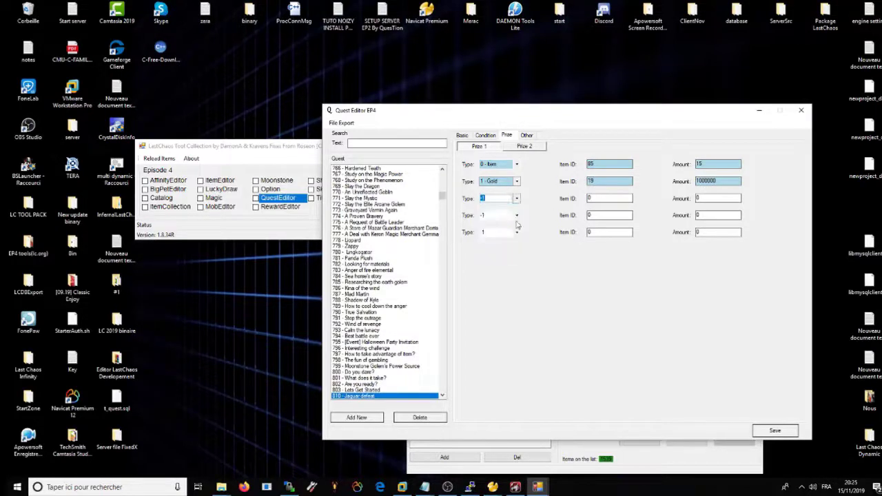
{"action": "key", "text": "2"}
{"action": "left_click", "coordinate": [594, 200]}
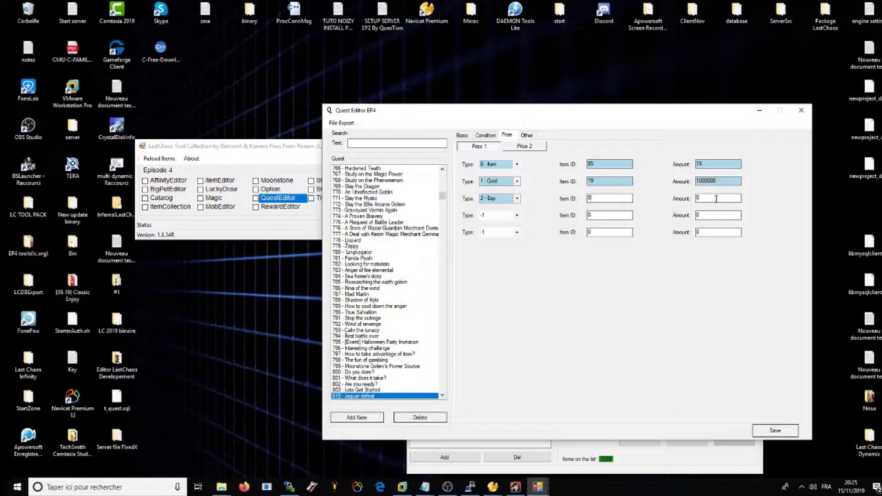
{"action": "left_click_drag", "start_coordinate": [716, 199], "coordinate": [656, 210]}
{"action": "type", "text": "100"}
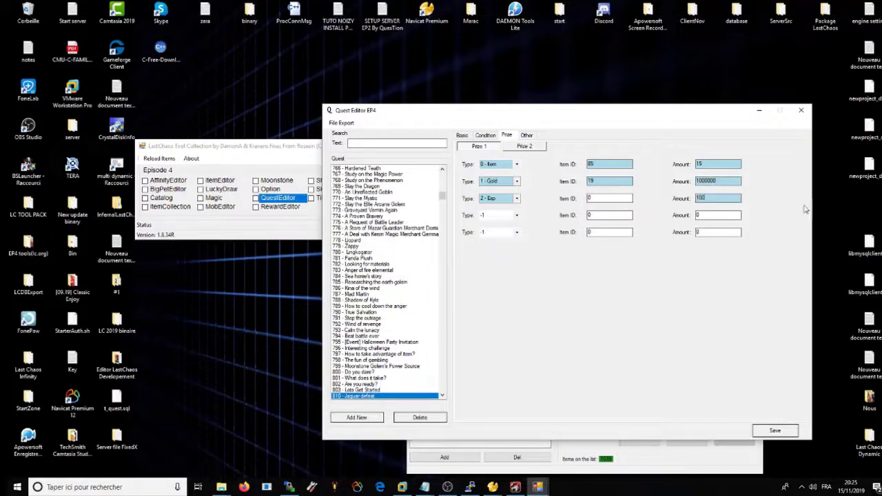
{"action": "left_click", "coordinate": [775, 431]}
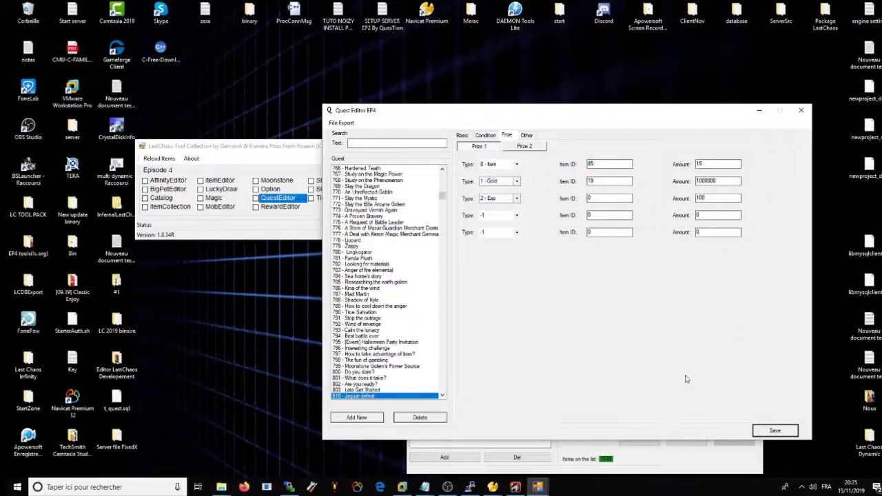
Review the quest's Other, Prize 2, Condition, Basic and Prize 1 settings, and close the quest editor.
{"action": "left_click", "coordinate": [526, 136]}
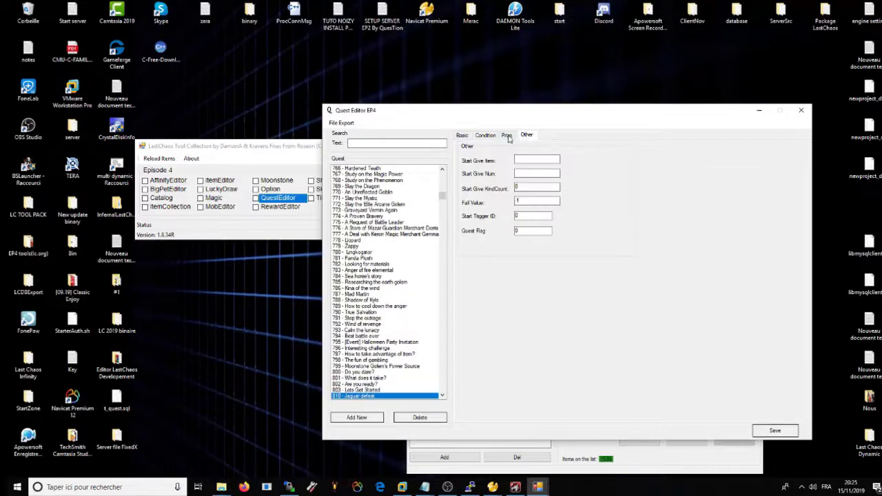
{"action": "left_click", "coordinate": [521, 174]}
{"action": "left_click", "coordinate": [513, 215]}
{"action": "left_click", "coordinate": [506, 136]}
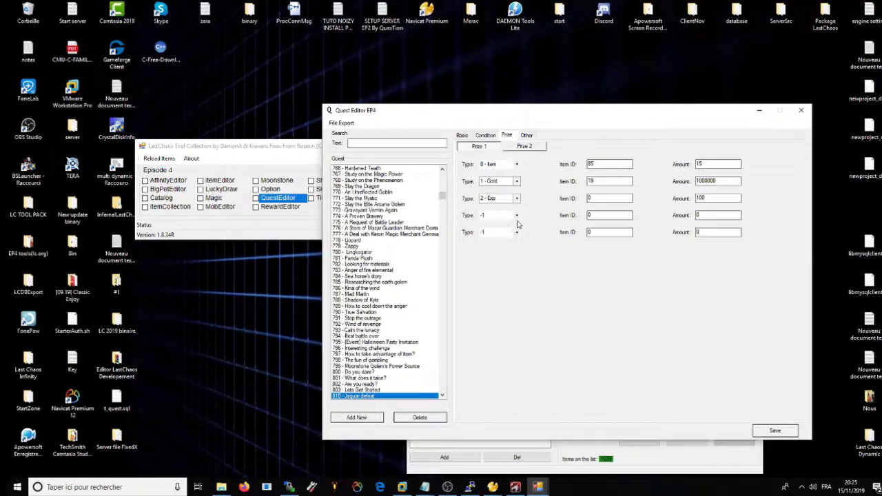
{"action": "left_click", "coordinate": [522, 148]}
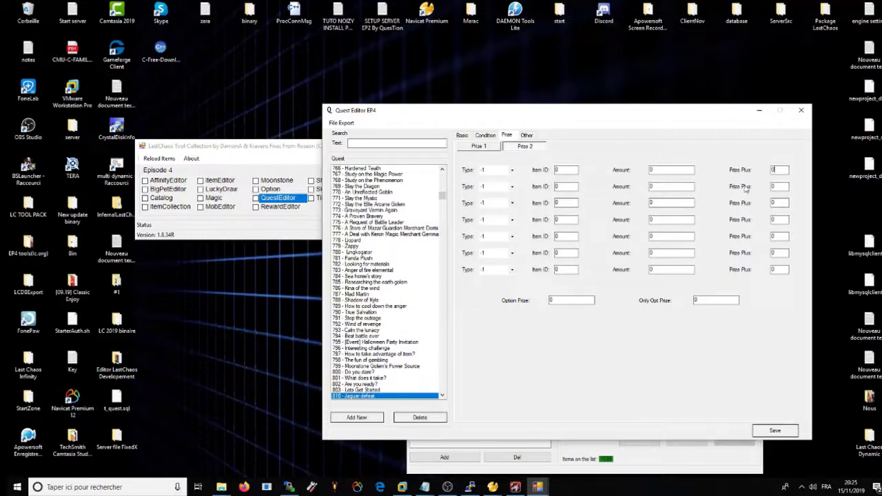
{"action": "left_click", "coordinate": [479, 146]}
{"action": "left_click", "coordinate": [486, 136]}
{"action": "left_click", "coordinate": [466, 137]}
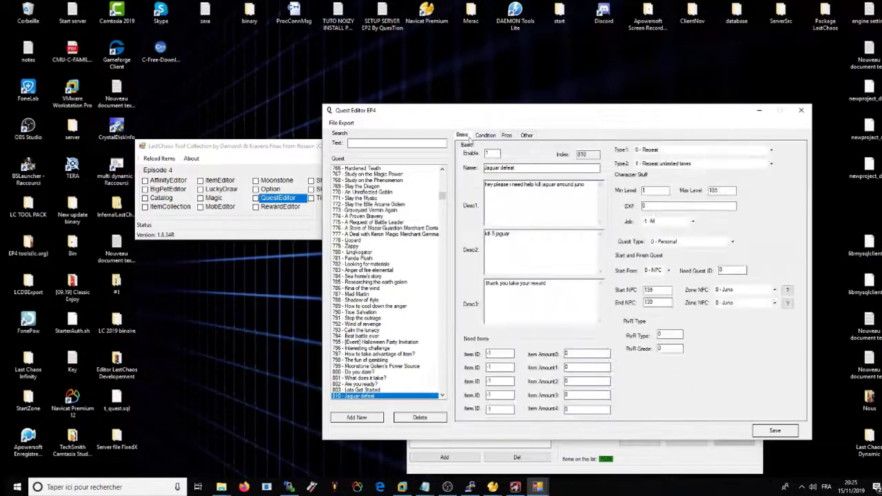
{"action": "left_click", "coordinate": [507, 136]}
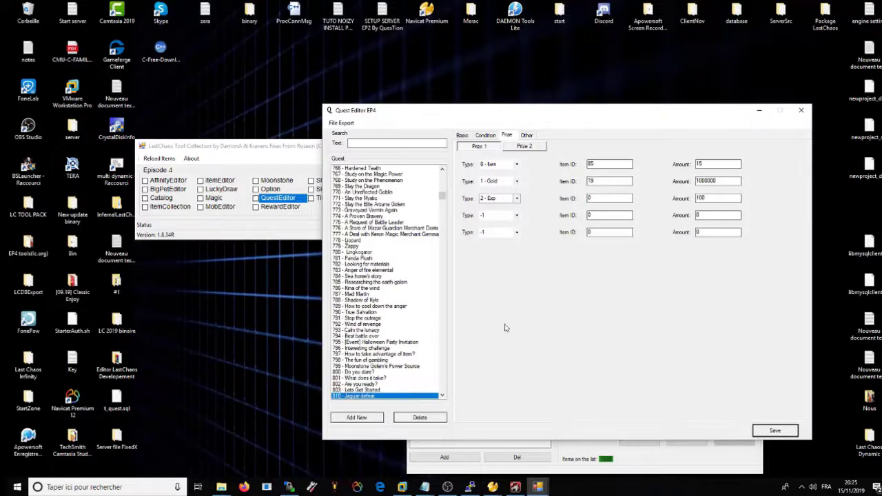
{"action": "left_click", "coordinate": [799, 111]}
Check step 2 in the tutorial notes, about exporting the client lod and str, and put the notes away.
{"action": "mouse_move", "coordinate": [425, 487]}
{"action": "left_click", "coordinate": [378, 446]}
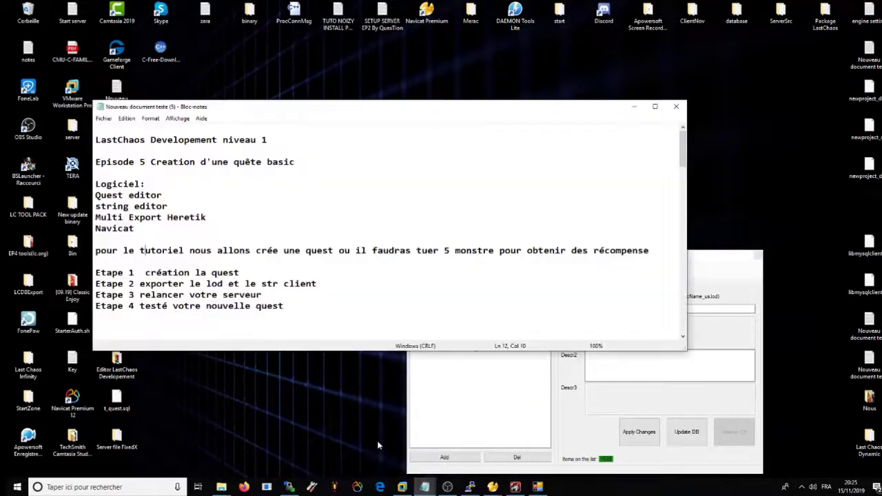
{"action": "left_click_drag", "start_coordinate": [327, 280], "coordinate": [95, 284]}
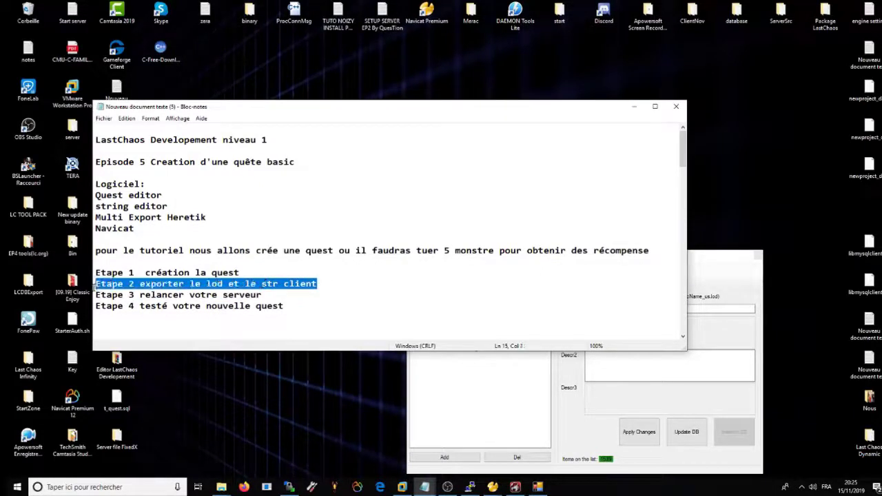
{"action": "left_click", "coordinate": [634, 106]}
Launch MultiExportEP4 from the MultiExport EP4 Heretik folder inside Editor LastChaos Developement.
{"action": "mouse_move", "coordinate": [221, 487]}
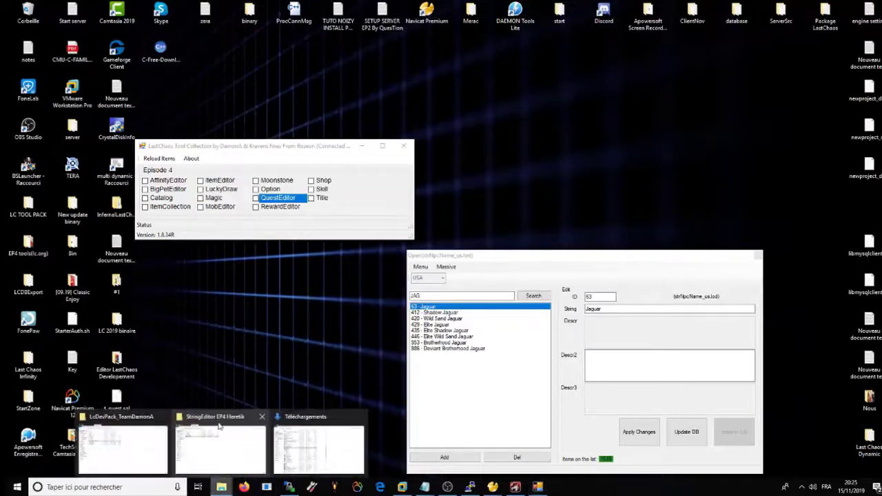
{"action": "left_click", "coordinate": [223, 446]}
{"action": "left_click", "coordinate": [207, 77]}
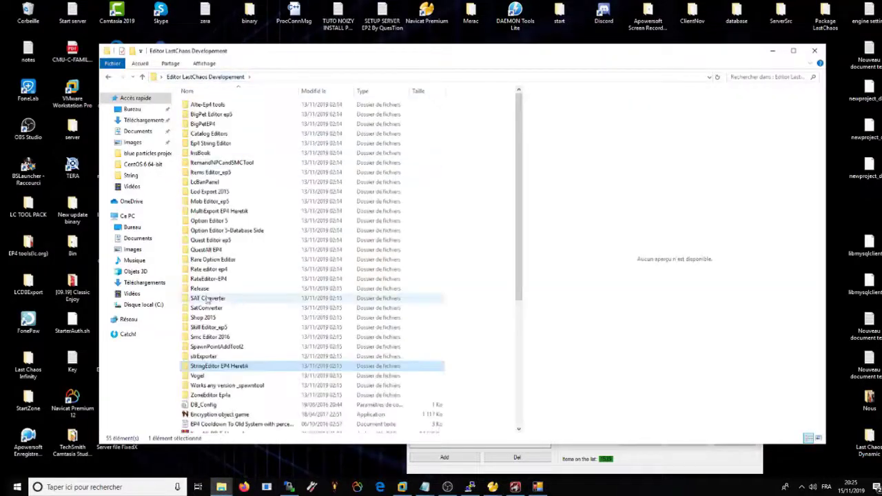
{"action": "double_click", "coordinate": [220, 142]}
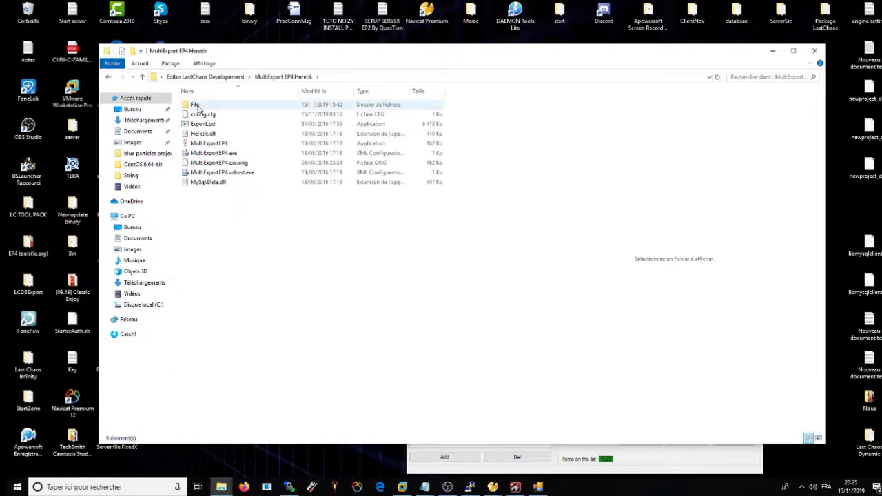
{"action": "left_click", "coordinate": [209, 143]}
Delete the old questAll.lod and strQuest_us.lod from the exporter's File folder.
{"action": "double_click", "coordinate": [197, 104]}
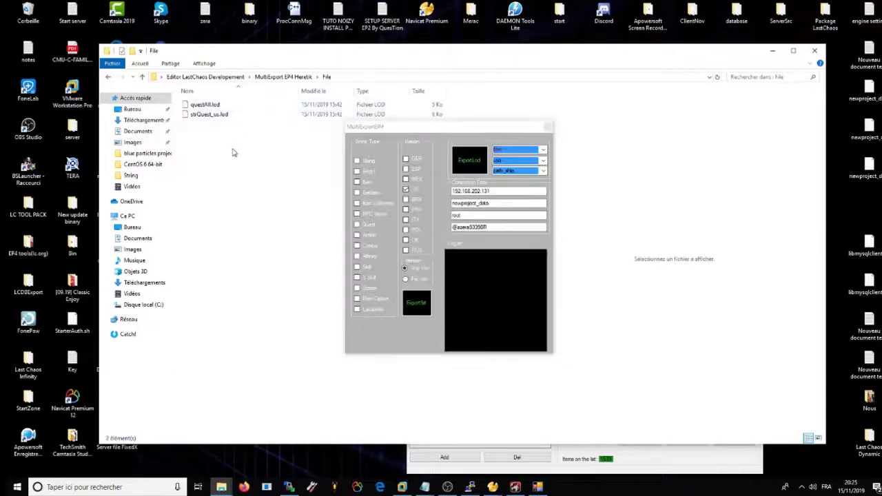
{"action": "left_click_drag", "start_coordinate": [233, 150], "coordinate": [226, 114]}
{"action": "key", "text": "Delete"}
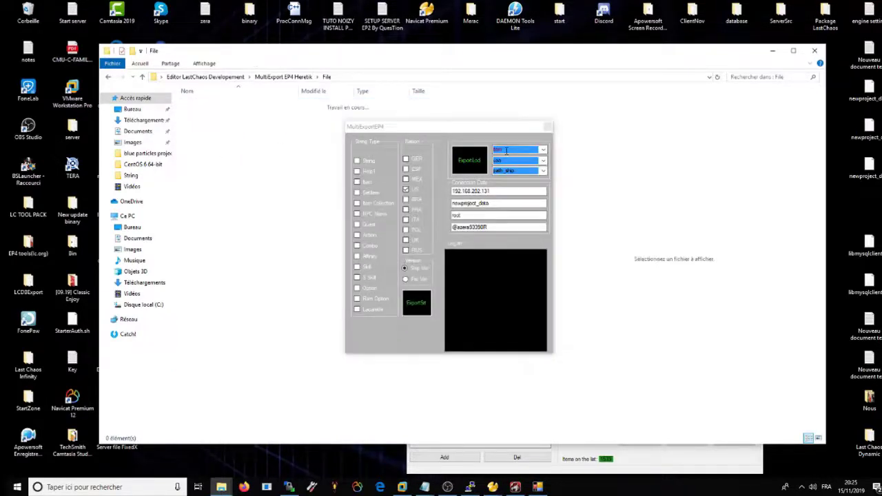
Export the quest lod and the US Quest string file with MultiExportEP4.
{"action": "left_click", "coordinate": [519, 150]}
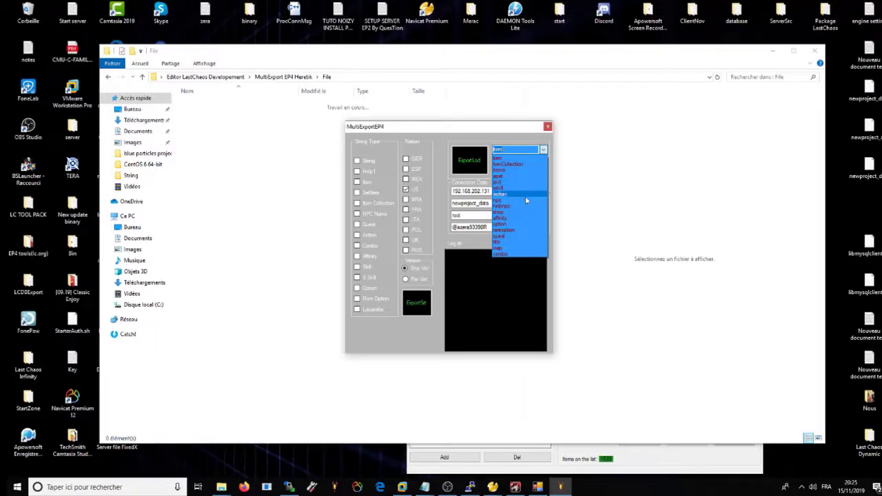
{"action": "left_click", "coordinate": [509, 232]}
{"action": "left_click", "coordinate": [471, 168]}
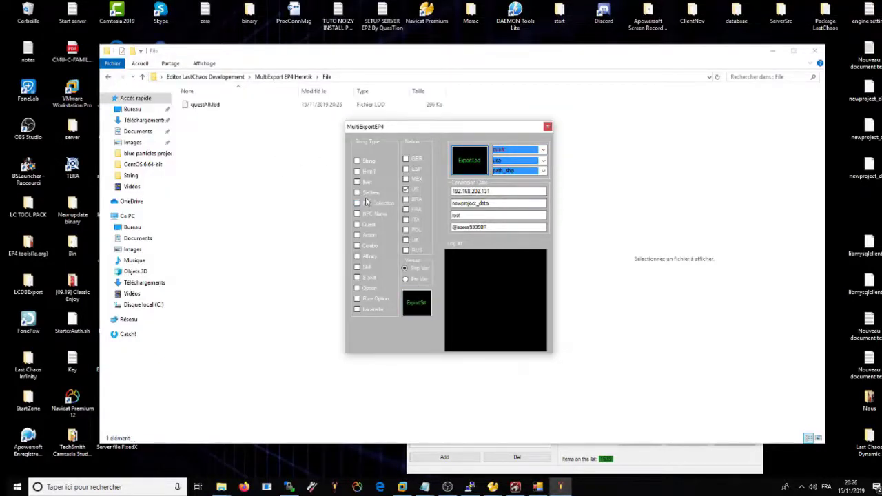
{"action": "left_click", "coordinate": [357, 224]}
{"action": "left_click", "coordinate": [417, 309]}
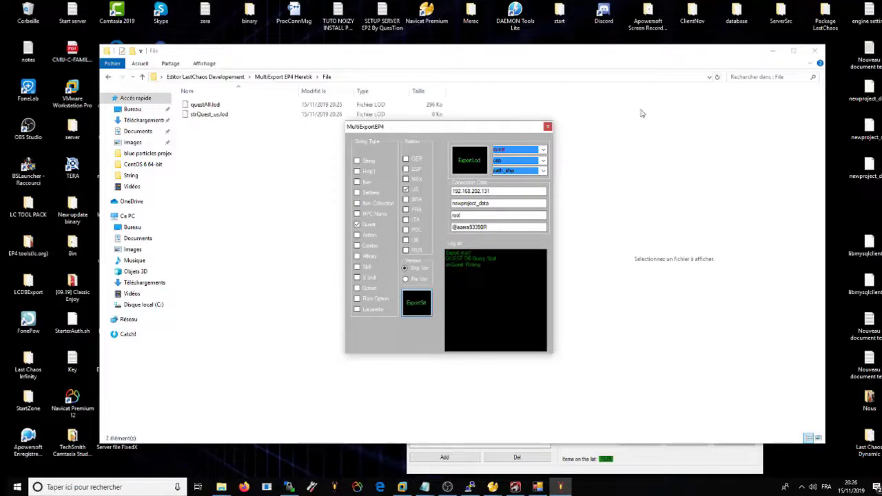
Copy strQuest_us.lod from the exporter's File folder into ClientNov > Local > us > String, replacing the existing file.
{"action": "left_click", "coordinate": [239, 181]}
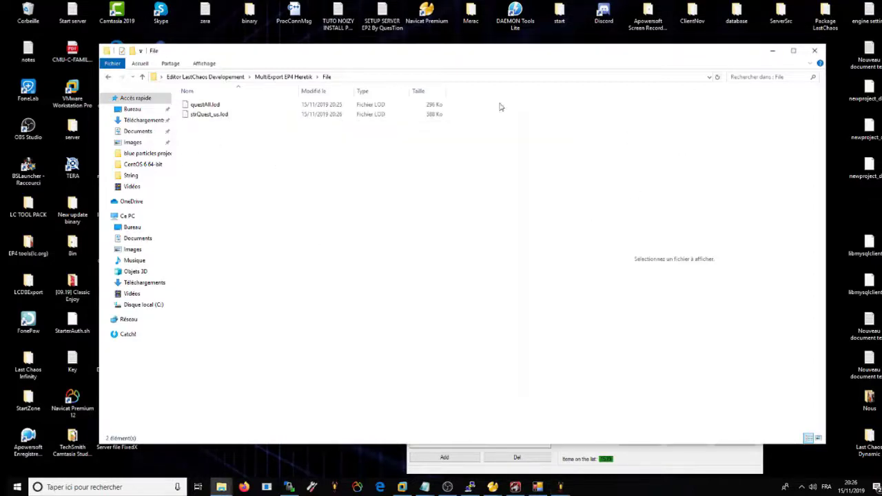
{"action": "double_click", "coordinate": [694, 12]}
{"action": "double_click", "coordinate": [692, 12]}
{"action": "left_click_drag", "start_coordinate": [423, 58], "coordinate": [689, 63]}
{"action": "double_click", "coordinate": [497, 150]}
{"action": "double_click", "coordinate": [494, 111]}
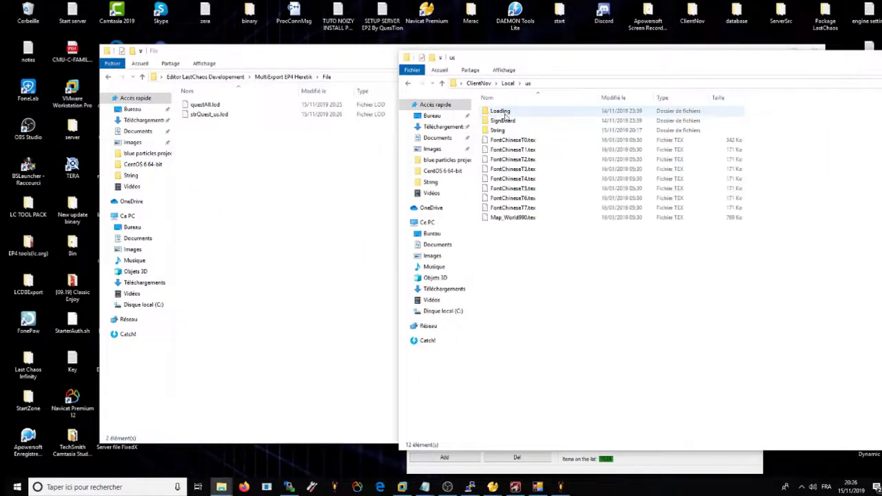
{"action": "double_click", "coordinate": [500, 130]}
{"action": "left_click", "coordinate": [209, 115]}
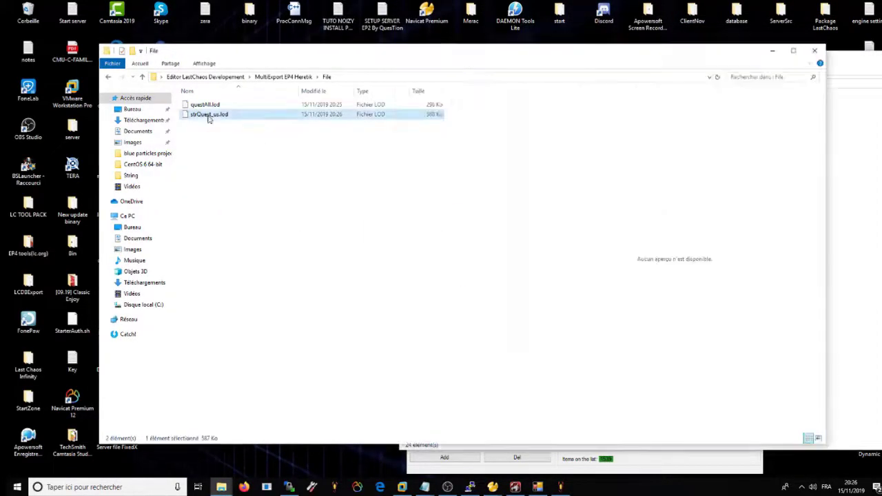
{"action": "left_click", "coordinate": [870, 269]}
{"action": "key", "text": "ctrl+v"}
{"action": "left_click", "coordinate": [479, 178]}
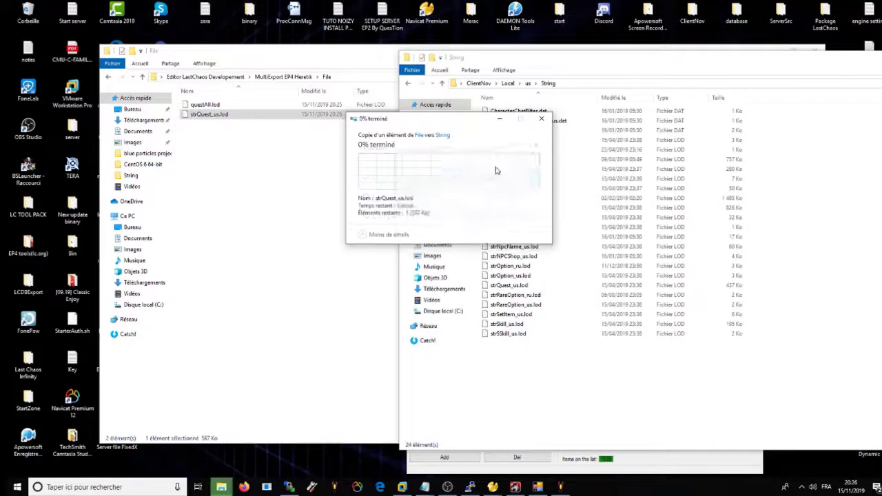
Copy questAll.lod from the exporter's File folder into ClientNov > Data, replacing the existing file.
{"action": "left_click", "coordinate": [507, 84]}
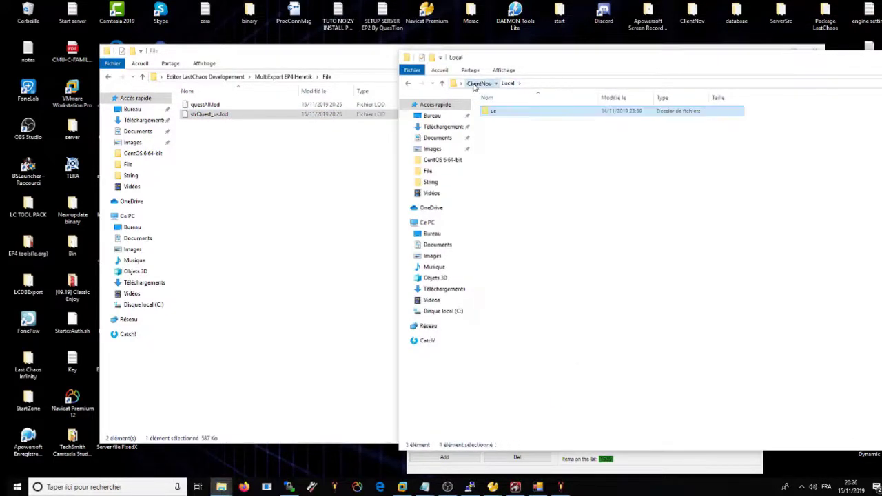
{"action": "left_click", "coordinate": [479, 83]}
{"action": "double_click", "coordinate": [496, 130]}
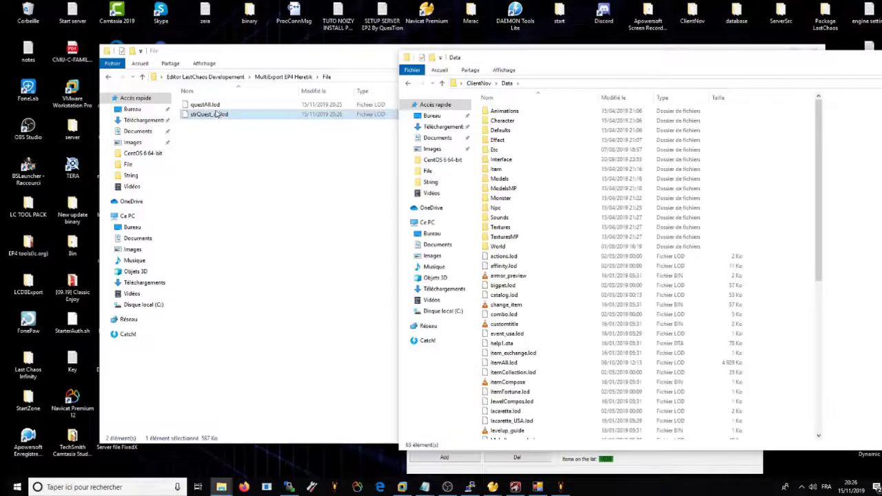
{"action": "left_click", "coordinate": [210, 105]}
{"action": "left_click", "coordinate": [857, 320]}
{"action": "key", "text": "ctrl+v"}
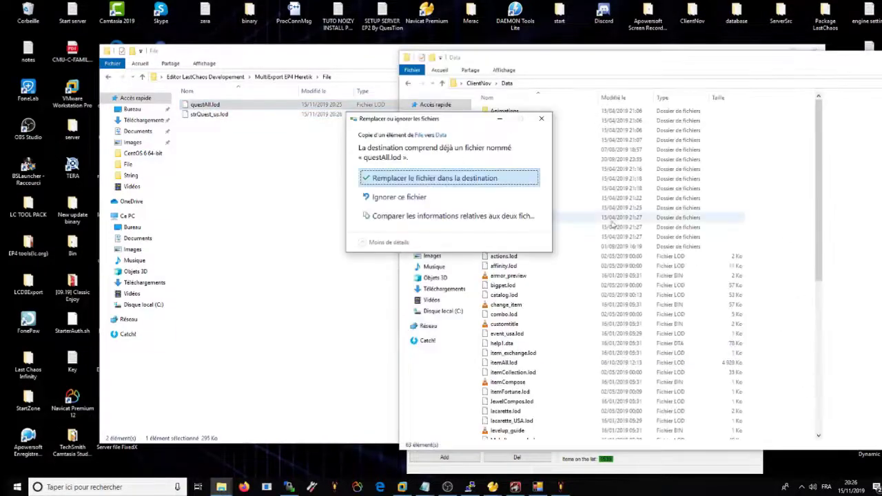
{"action": "left_click", "coordinate": [455, 175]}
{"action": "left_click", "coordinate": [253, 244]}
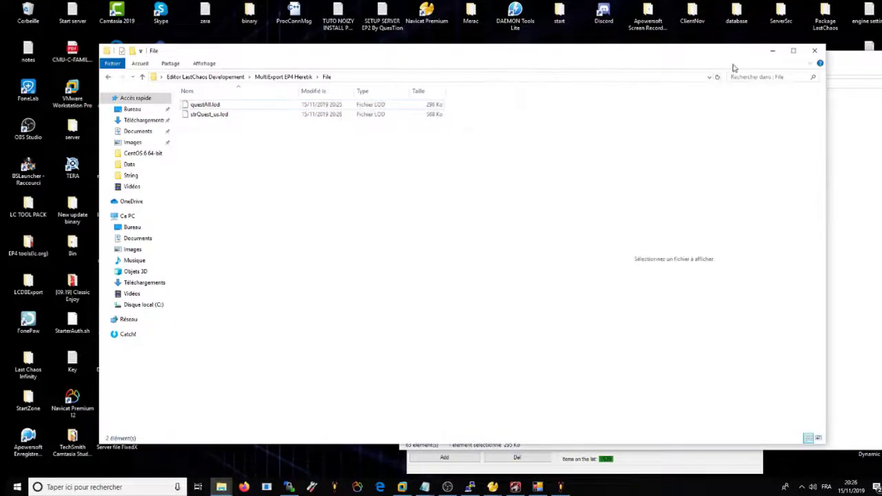
Put away the File and Data folder windows and close MultiExportEP4.
{"action": "left_click", "coordinate": [775, 53]}
{"action": "left_click_drag", "start_coordinate": [776, 63], "coordinate": [473, 60]}
{"action": "left_click", "coordinate": [811, 55]}
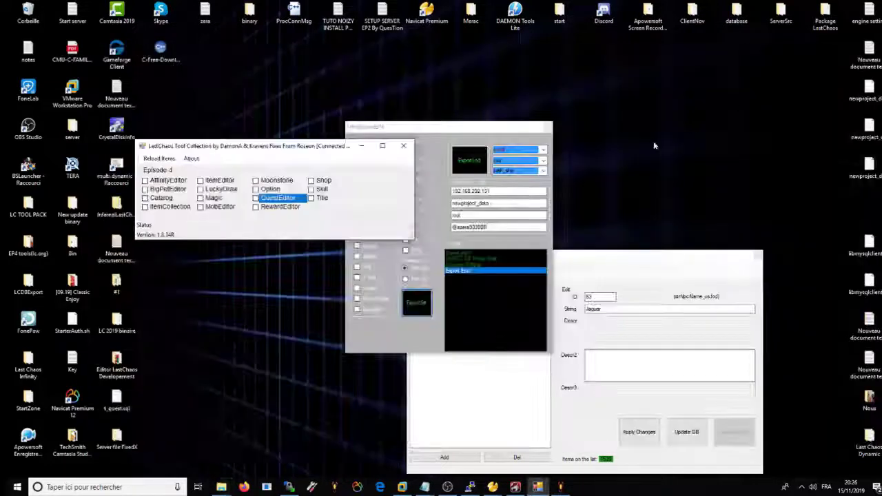
{"action": "left_click", "coordinate": [545, 127]}
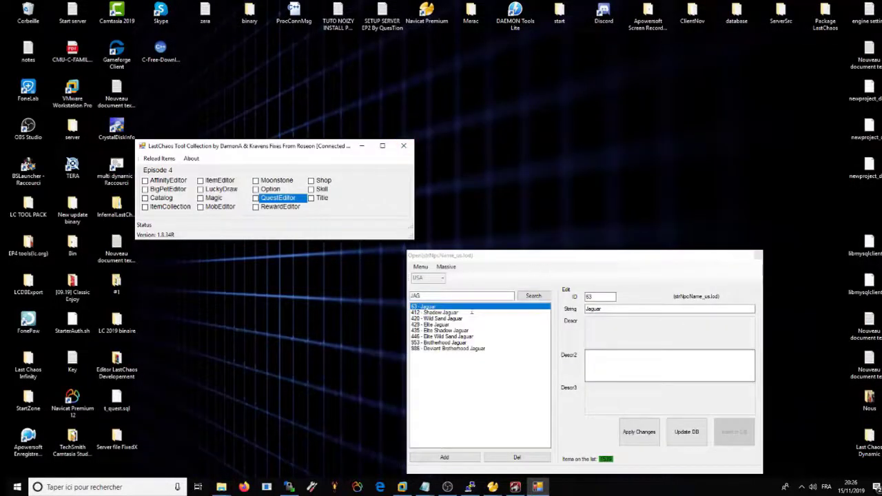
Check the next step in the tutorial notes and put the notes away.
{"action": "mouse_move", "coordinate": [424, 487]}
{"action": "left_click", "coordinate": [358, 450]}
{"action": "left_click_drag", "start_coordinate": [262, 296], "coordinate": [135, 296]}
{"action": "left_click", "coordinate": [635, 106]}
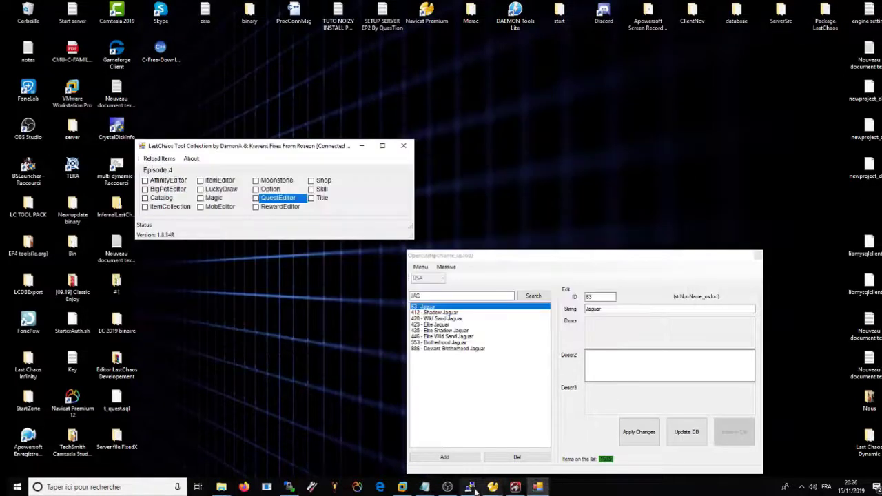
Switch to the server's root terminal and change to the directory /home/server/Auth.
{"action": "left_click", "coordinate": [470, 487]}
{"action": "type", "text": "mysql -u root -p"}
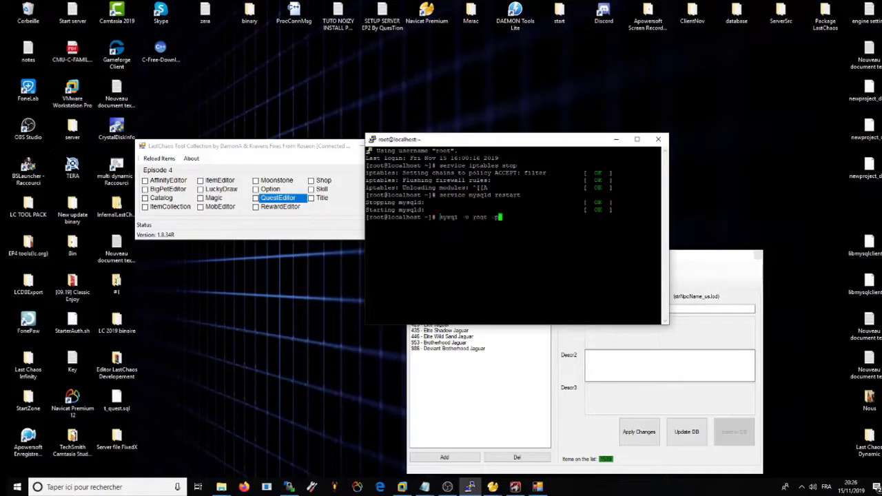
{"action": "key", "text": "BackSpace"}
{"action": "key", "text": "BackSpace"}
{"action": "key", "text": "BackSpace"}
{"action": "key", "text": "BackSpace"}
{"action": "key", "text": "BackSpace"}
{"action": "key", "text": "BackSpace"}
{"action": "key", "text": "BackSpace"}
{"action": "key", "text": "BackSpace"}
{"action": "key", "text": "BackSpace"}
{"action": "key", "text": "BackSpace"}
{"action": "key", "text": "BackSpace"}
{"action": "key", "text": "BackSpace"}
{"action": "key", "text": "BackSpace"}
{"action": "type", "text": "uth"}
{"action": "key", "text": "Return"}
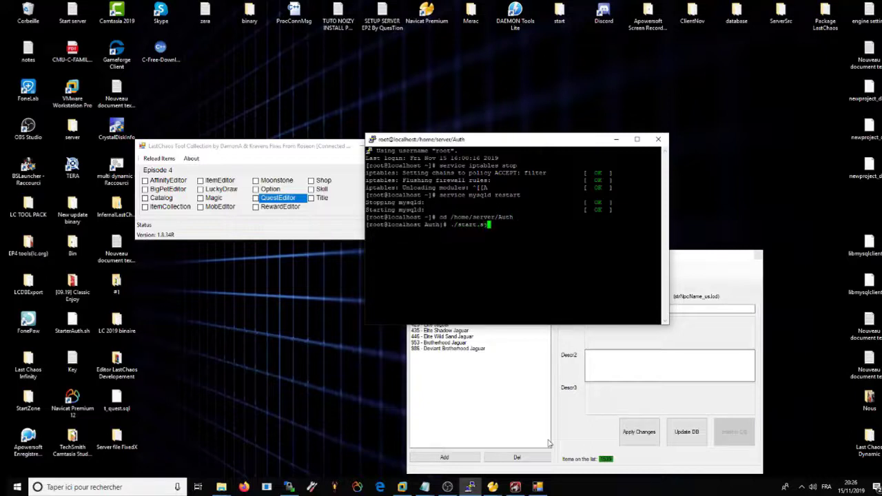
Try ./start.sh in the Auth directory, and run ./start there.
{"action": "type", "text": "./start.sh"}
{"action": "key", "text": "Return"}
{"action": "type", "text": "./start"}
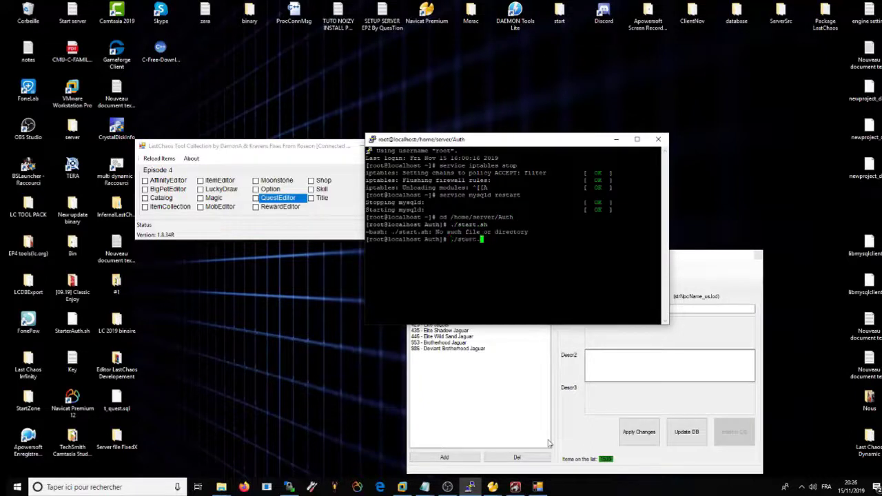
{"action": "key", "text": "Return"}
Change to /home/server, run ./start.sh to start the game server, and minimize the terminal and the LastChaos Tool Collection.
{"action": "key", "text": "Up"}
{"action": "key", "text": "Up"}
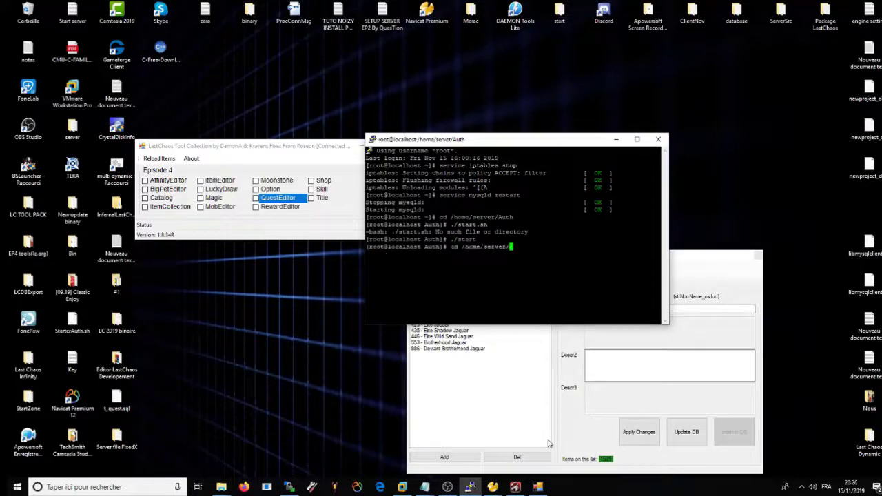
{"action": "key", "text": "BackSpace"}
{"action": "key", "text": "Return"}
{"action": "type", "text": "./start"}
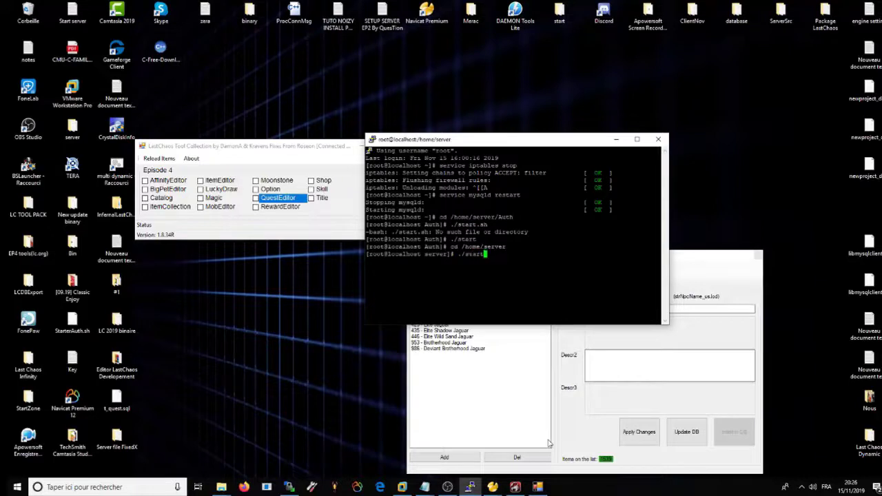
{"action": "type", "text": ".sh"}
{"action": "key", "text": "Return"}
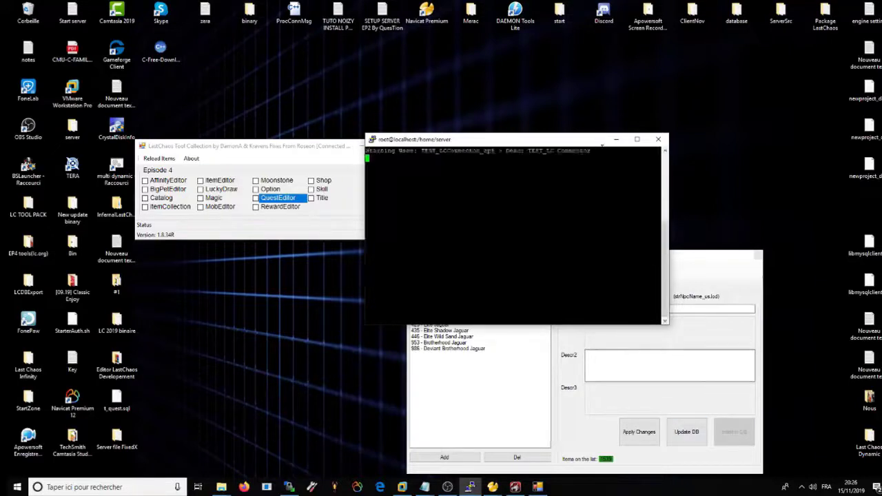
{"action": "left_click", "coordinate": [616, 140]}
{"action": "left_click", "coordinate": [362, 145]}
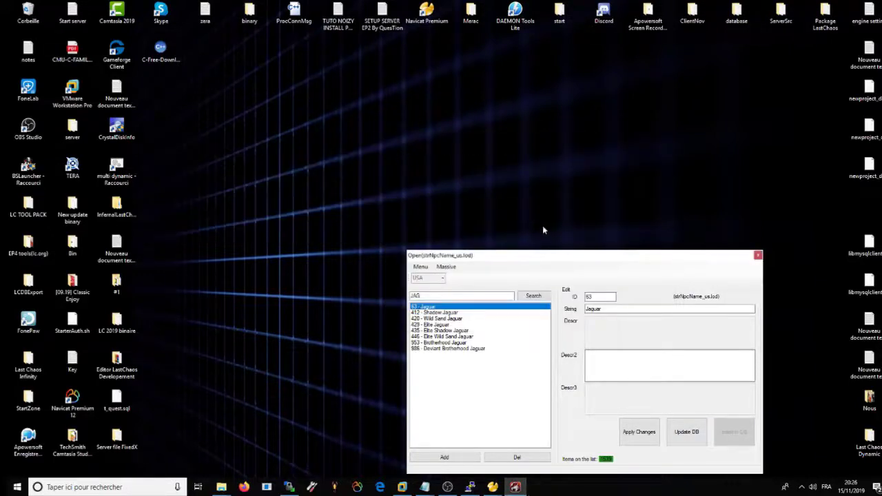
Open strQuest_us.lod from the ClientNov String folder in the string editor.
{"action": "left_click_drag", "start_coordinate": [562, 258], "coordinate": [521, 158]}
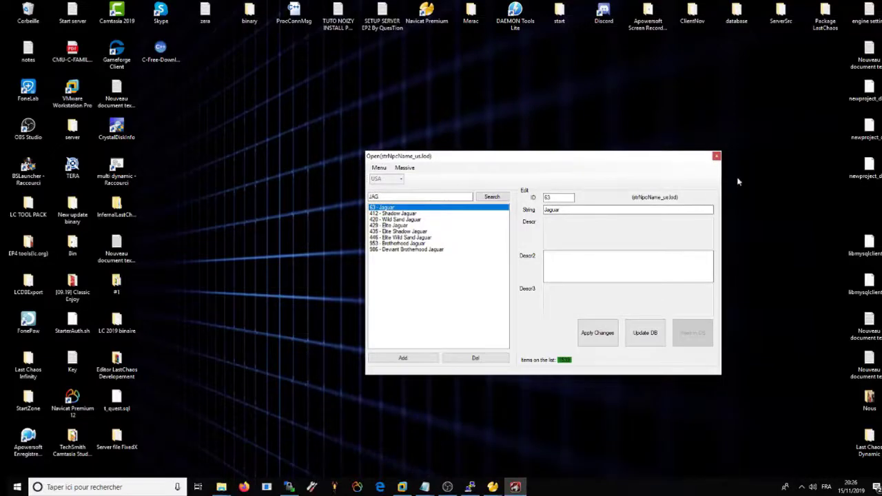
{"action": "left_click", "coordinate": [379, 168]}
{"action": "left_click", "coordinate": [390, 178]}
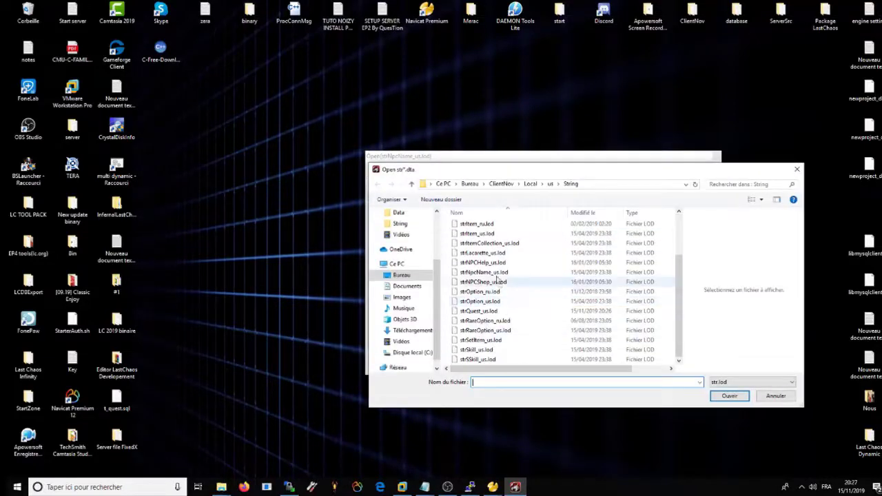
{"action": "double_click", "coordinate": [481, 311]}
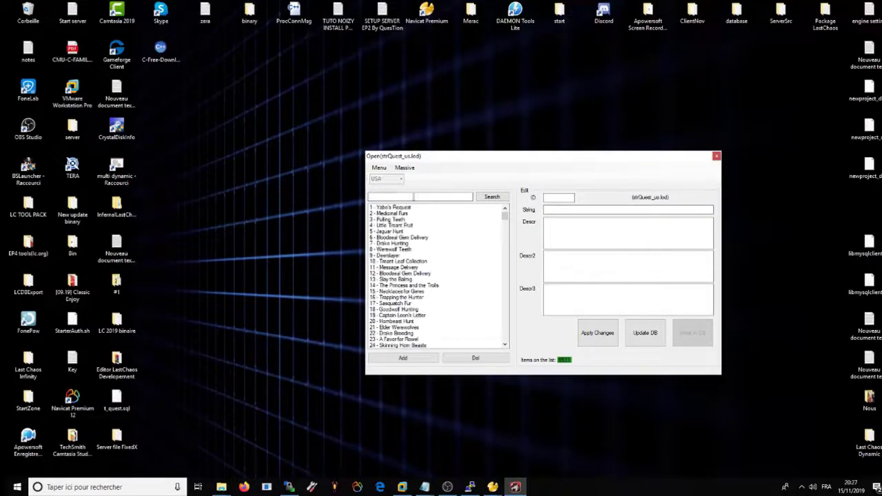
Find and select the entry 810 "Jaguar defeat" in the quest string list.
{"action": "left_click_drag", "start_coordinate": [504, 213], "coordinate": [505, 244]}
{"action": "scroll", "coordinate": [442, 331], "scroll_direction": "up", "scroll_amount": 20}
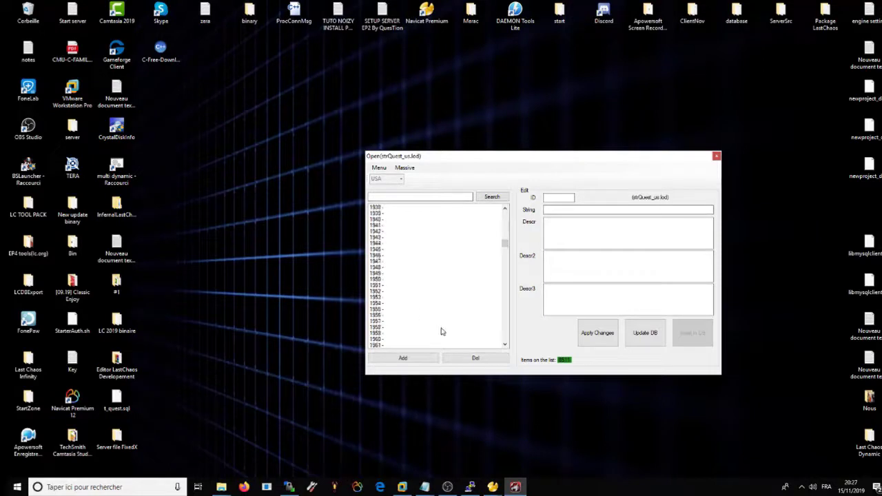
{"action": "left_click", "coordinate": [503, 229]}
{"action": "left_click_drag", "start_coordinate": [507, 231], "coordinate": [504, 216]}
{"action": "scroll", "coordinate": [414, 286], "scroll_direction": "down", "scroll_amount": 6}
{"action": "left_click", "coordinate": [406, 273]}
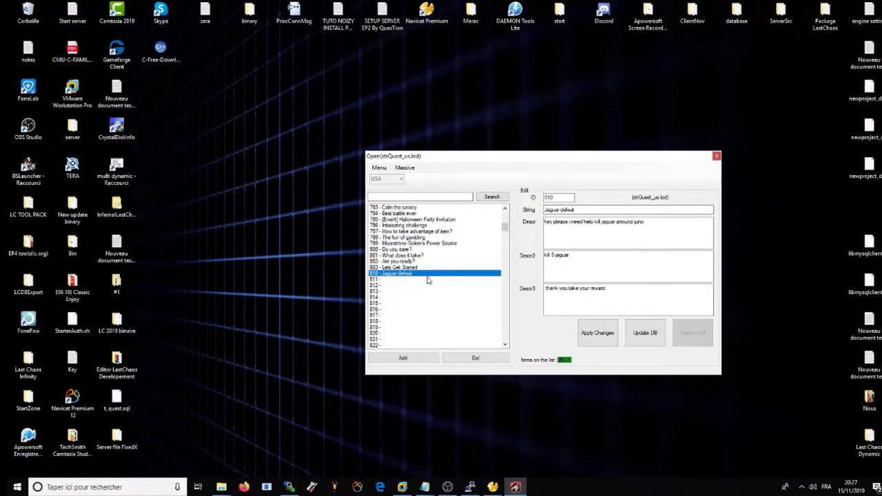
Review the title and the three description texts of the Jaguar defeat entry, and close the string editor.
{"action": "left_click_drag", "start_coordinate": [575, 209], "coordinate": [536, 209]}
{"action": "left_click", "coordinate": [652, 209]}
{"action": "left_click_drag", "start_coordinate": [652, 241], "coordinate": [626, 236]}
{"action": "left_click", "coordinate": [673, 252]}
{"action": "left_click_drag", "start_coordinate": [621, 302], "coordinate": [544, 288]}
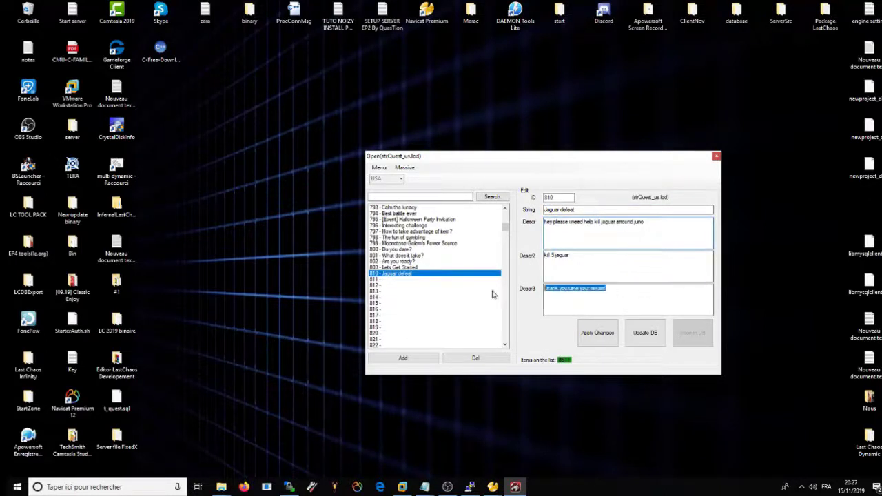
{"action": "left_click", "coordinate": [716, 156]}
Check the server startup in the terminal, launch the game client with Multi from the ClientNov folder, and close the folder.
{"action": "double_click", "coordinate": [696, 10]}
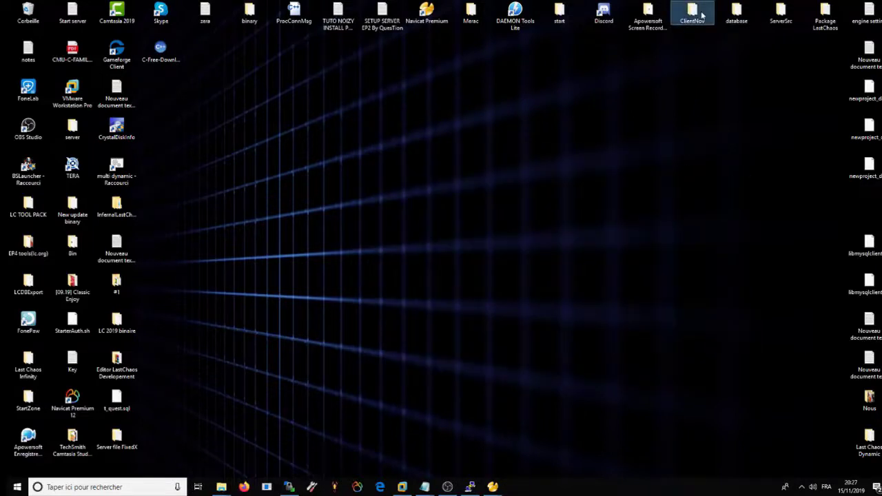
{"action": "left_click", "coordinate": [470, 487]}
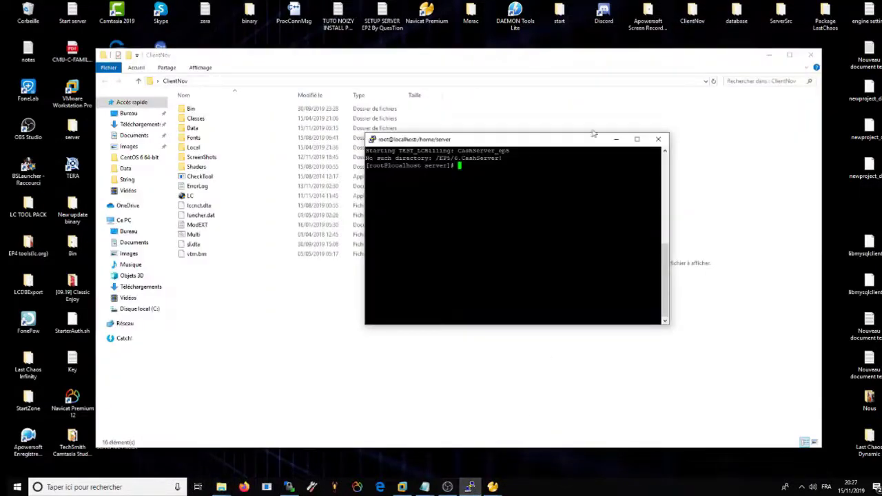
{"action": "left_click", "coordinate": [616, 139]}
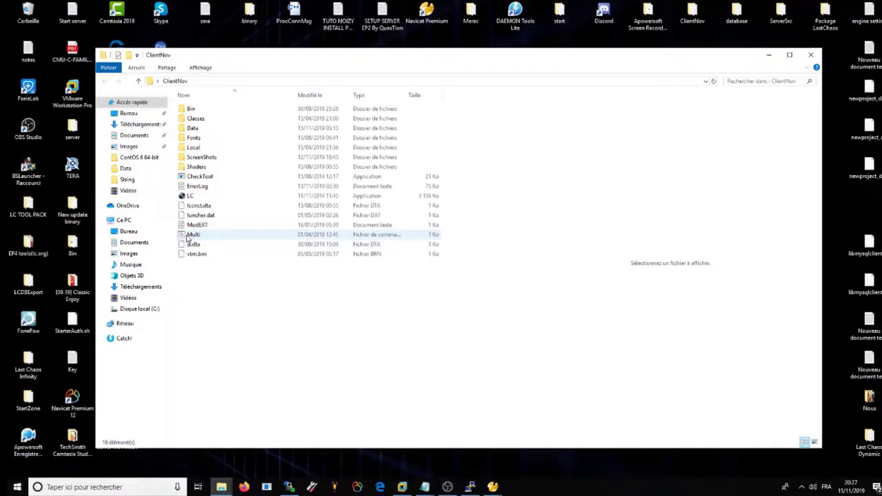
{"action": "double_click", "coordinate": [189, 235]}
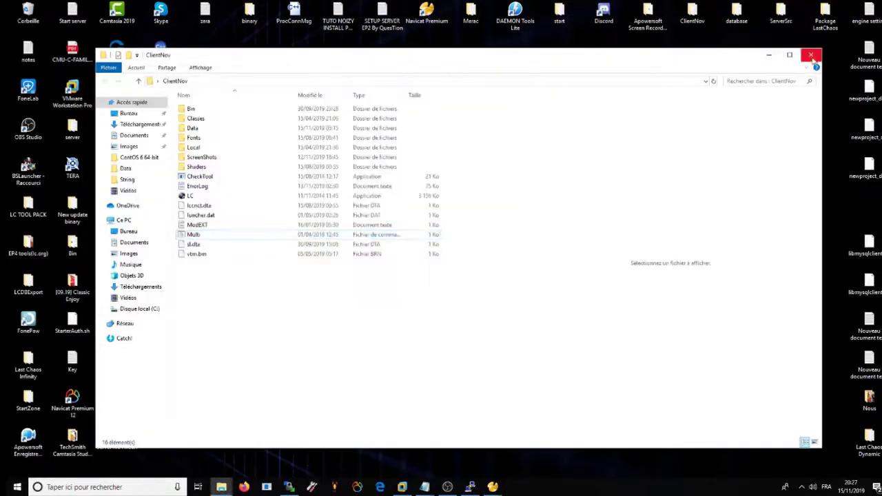
{"action": "left_click", "coordinate": [812, 56]}
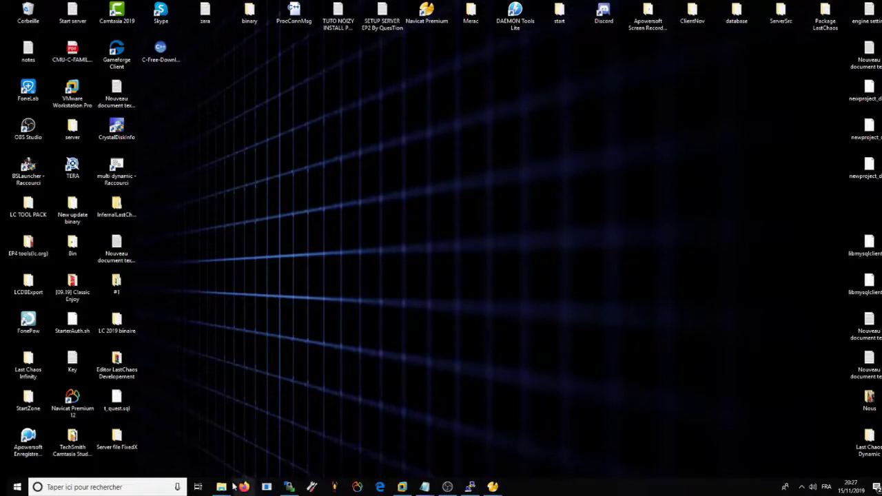
{"action": "mouse_move", "coordinate": [221, 487]}
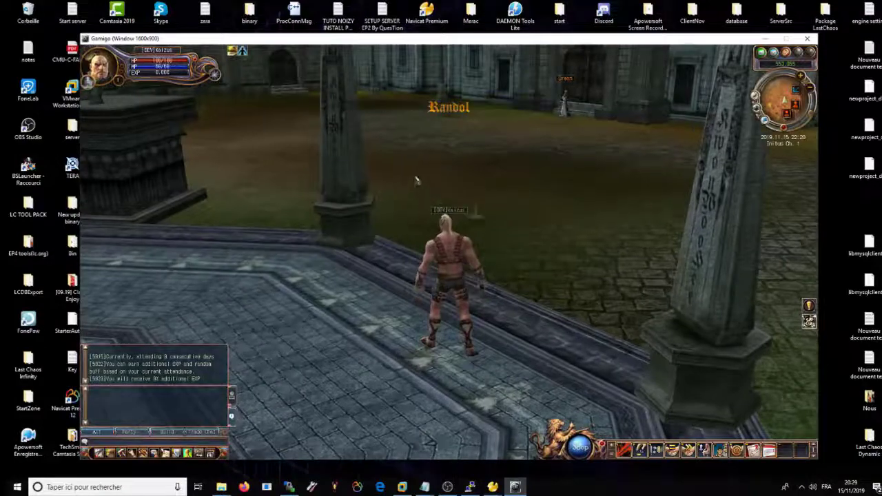
Run the character across the town square to the NPC Lorraine and talk to her.
{"action": "left_click", "coordinate": [413, 177]}
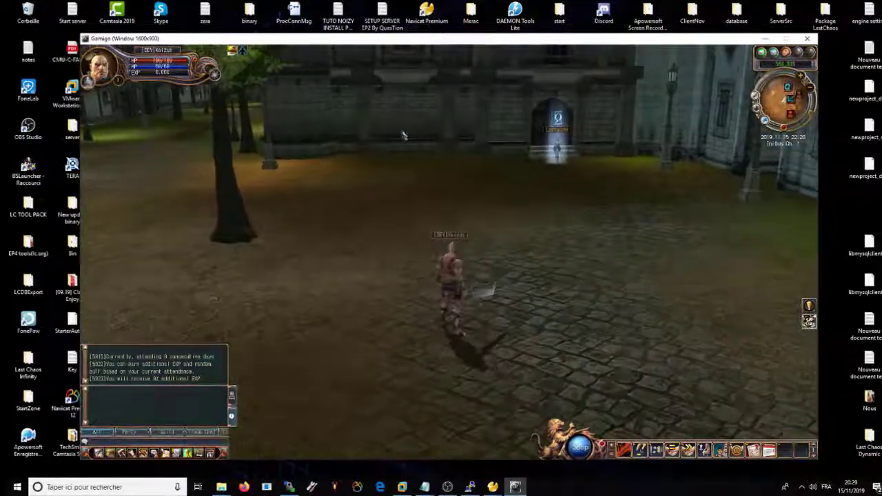
{"action": "left_click", "coordinate": [633, 210]}
{"action": "left_click", "coordinate": [512, 222]}
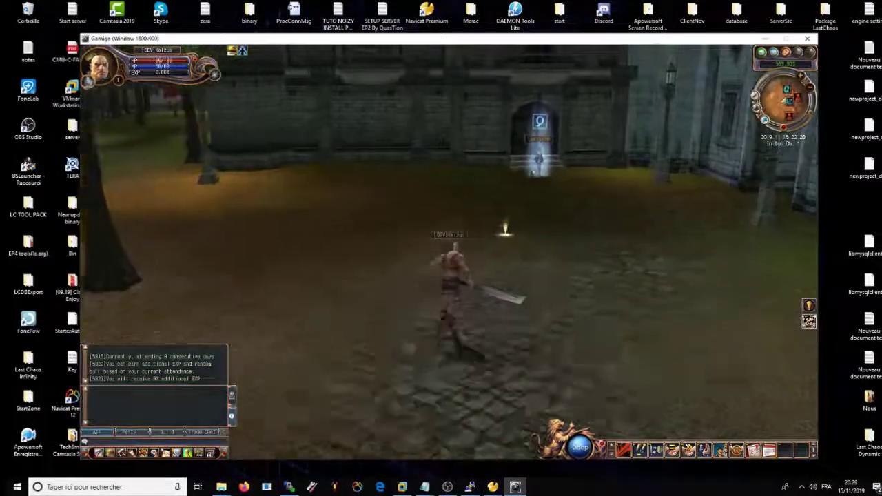
{"action": "left_click", "coordinate": [527, 190]}
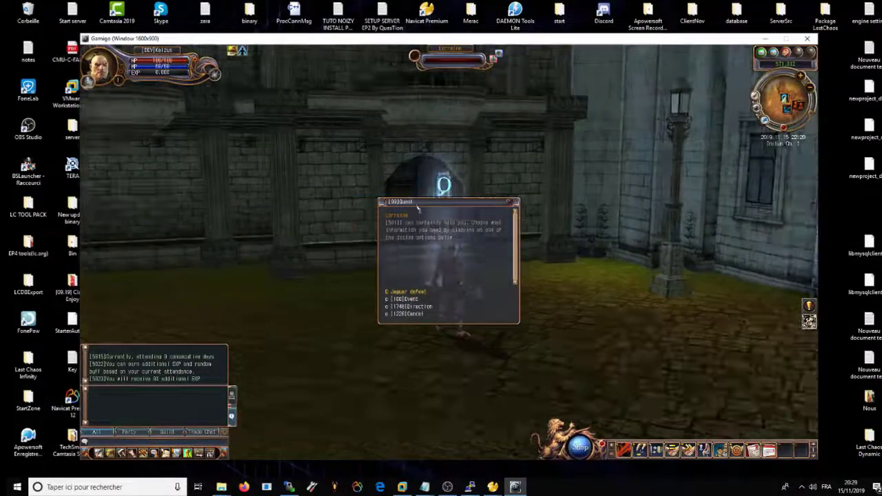
Open the "Jaguar defeat" quest in Lorraine's dialog and check its description and rewards.
{"action": "left_click_drag", "start_coordinate": [404, 300], "coordinate": [621, 291]}
{"action": "left_click", "coordinate": [619, 290]}
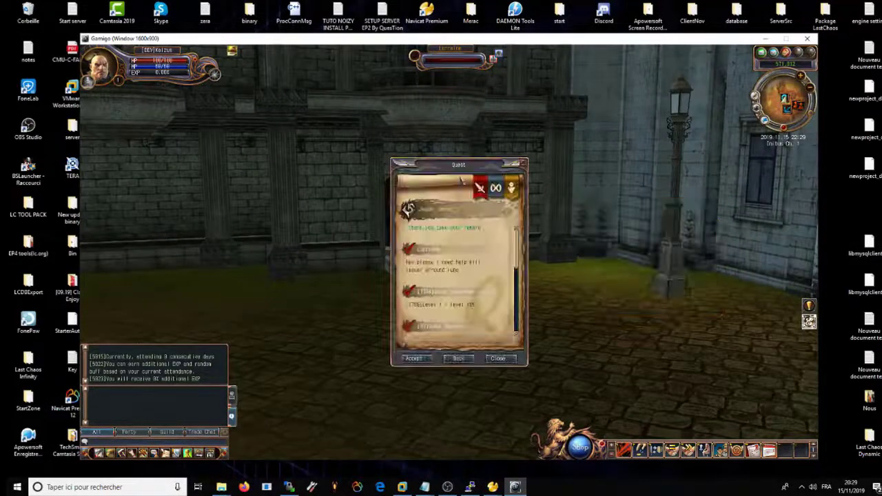
{"action": "left_click_drag", "start_coordinate": [461, 179], "coordinate": [477, 183]}
{"action": "scroll", "coordinate": [453, 324], "scroll_direction": "down", "scroll_amount": 3}
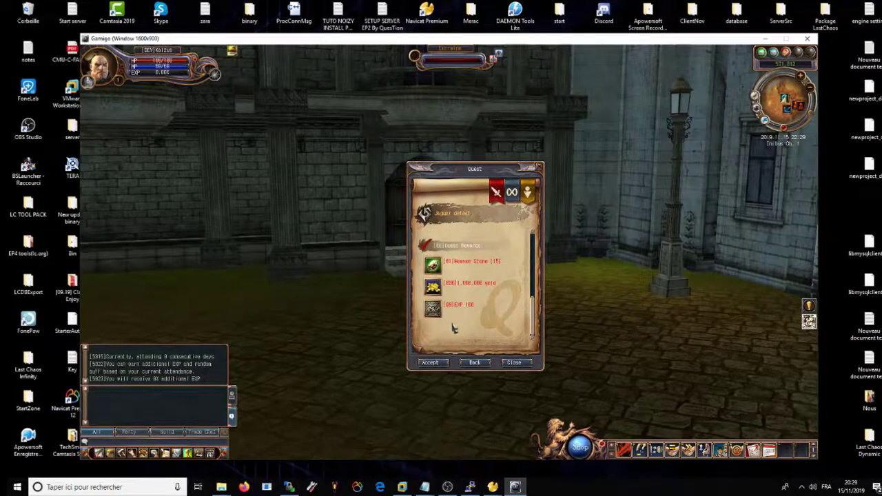
Accept the "Jaguar defeat" quest from Lorraine, look at its entry in the quest book, and close the book.
{"action": "scroll", "coordinate": [454, 328], "scroll_direction": "up", "scroll_amount": 3}
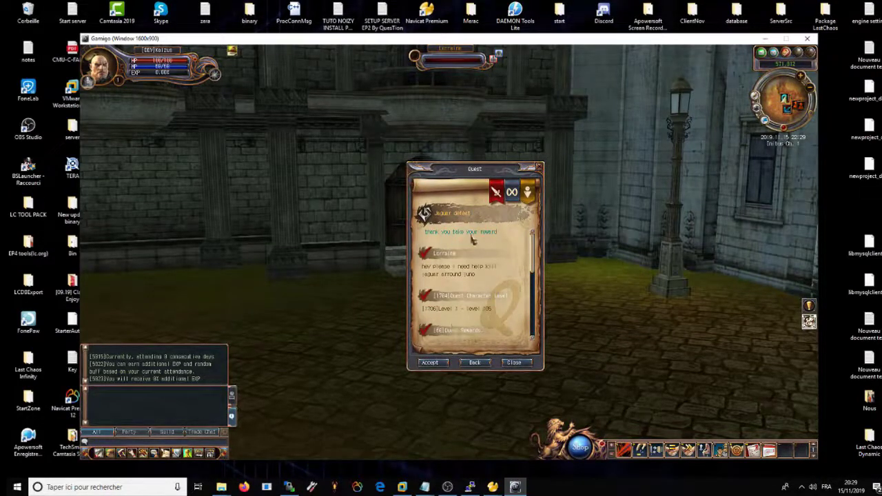
{"action": "left_click", "coordinate": [432, 363]}
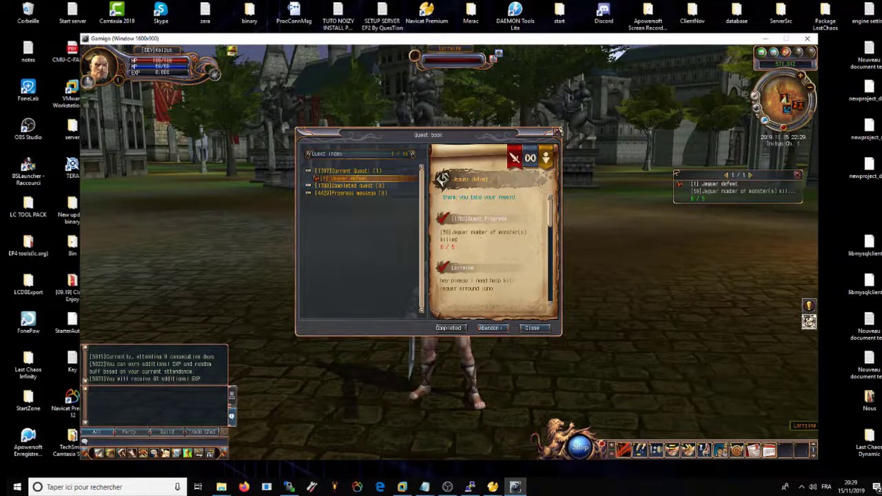
{"action": "left_click", "coordinate": [555, 132]}
Move the character away from Lorraine and teleport to the jaguars with the go_npc chat command.
{"action": "left_click", "coordinate": [351, 255]}
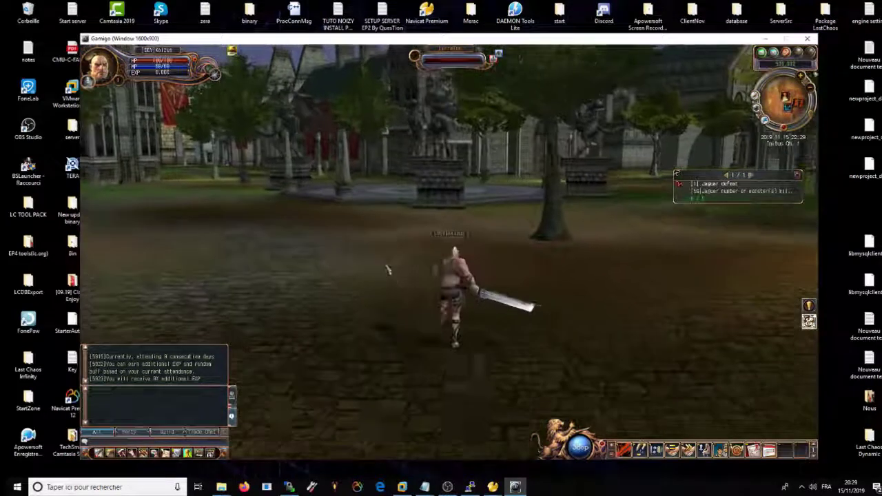
{"action": "right_click_drag", "start_coordinate": [494, 292], "coordinate": [407, 284]}
{"action": "left_click", "coordinate": [406, 283]}
{"action": "key", "text": "Return"}
{"action": "type", "text": "/"}
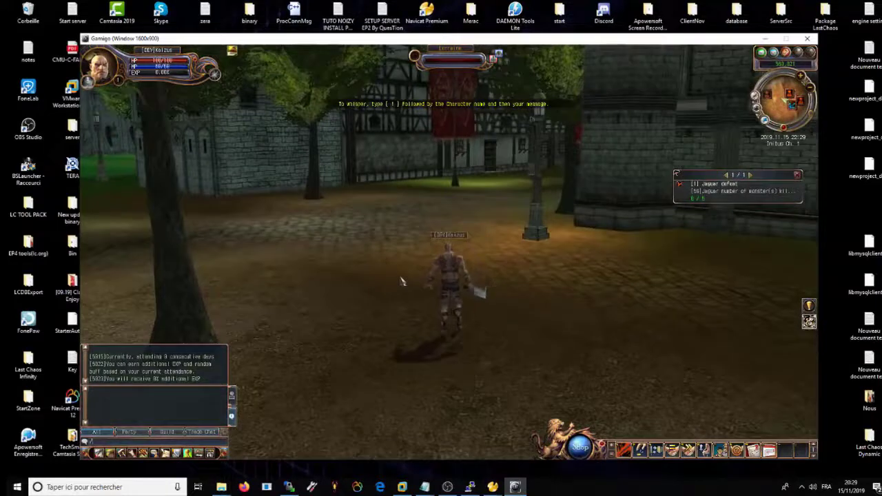
{"action": "type", "text": "go_zone 0"}
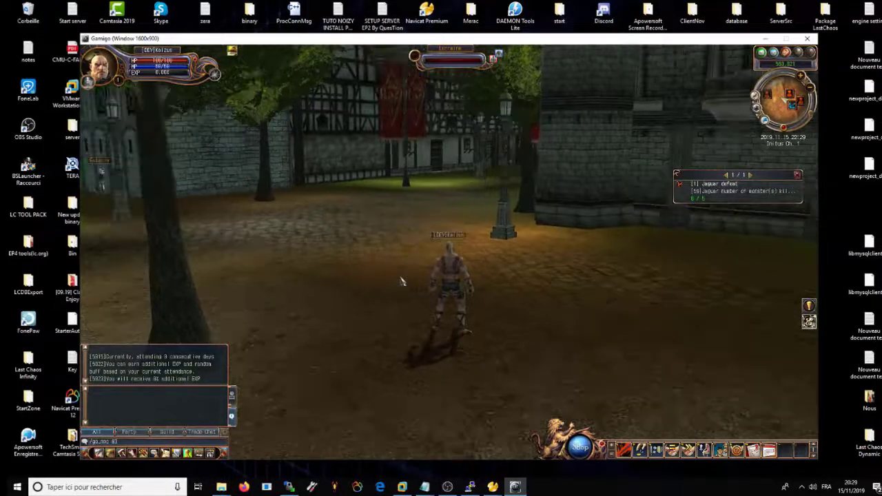
{"action": "key", "text": "Return"}
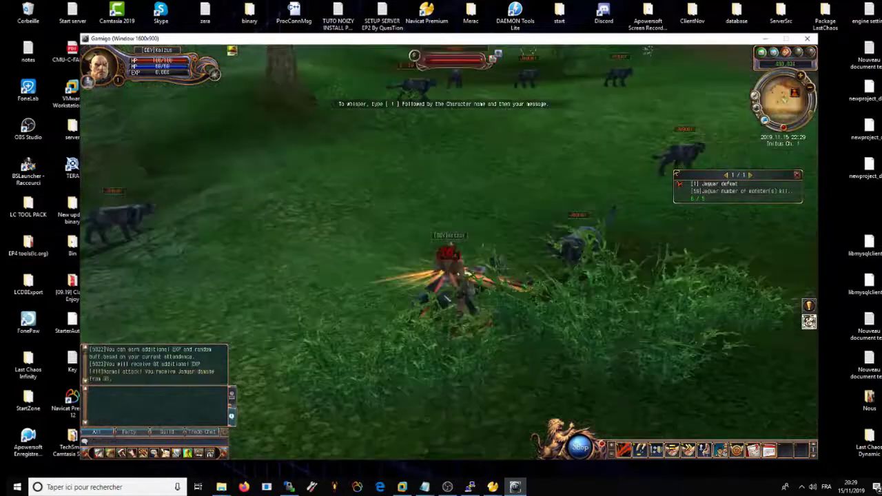
Attack the nearest jaguars with the Power Magnum skill, briefly opening the inventory during the fight.
{"action": "left_click", "coordinate": [452, 289]}
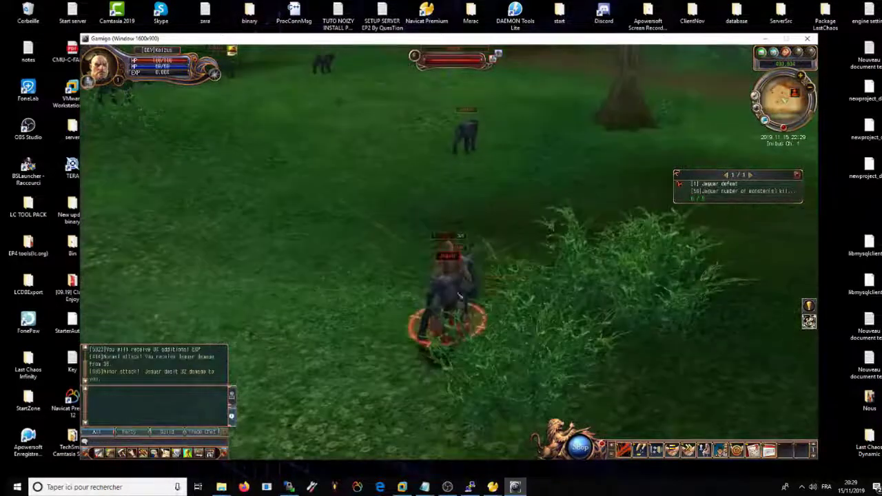
{"action": "key", "text": "1"}
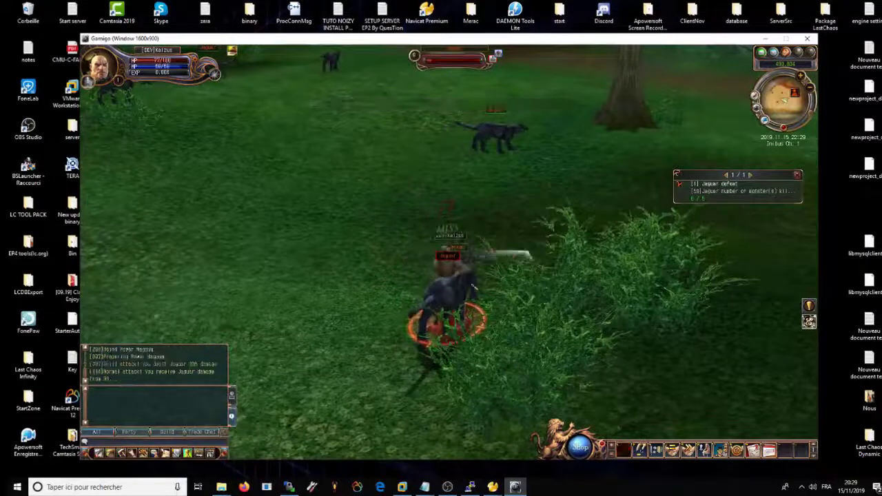
{"action": "key", "text": "alt+e"}
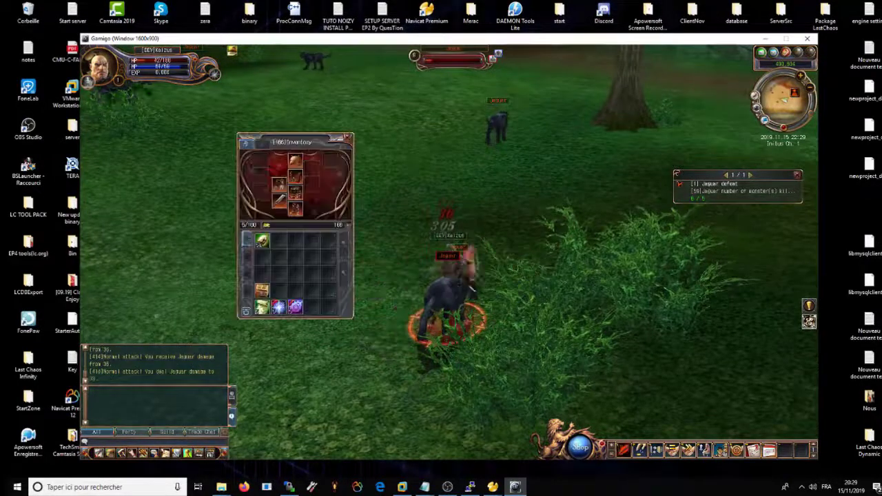
{"action": "key", "text": "alt+e"}
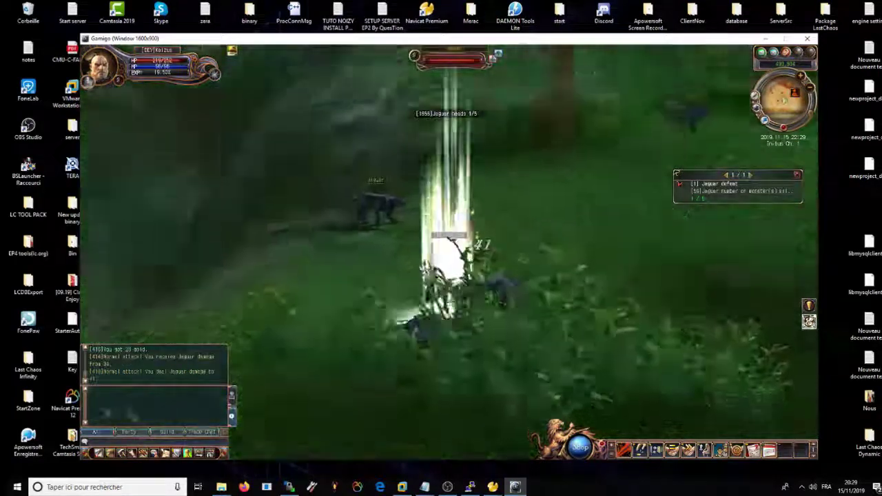
{"action": "key", "text": "1"}
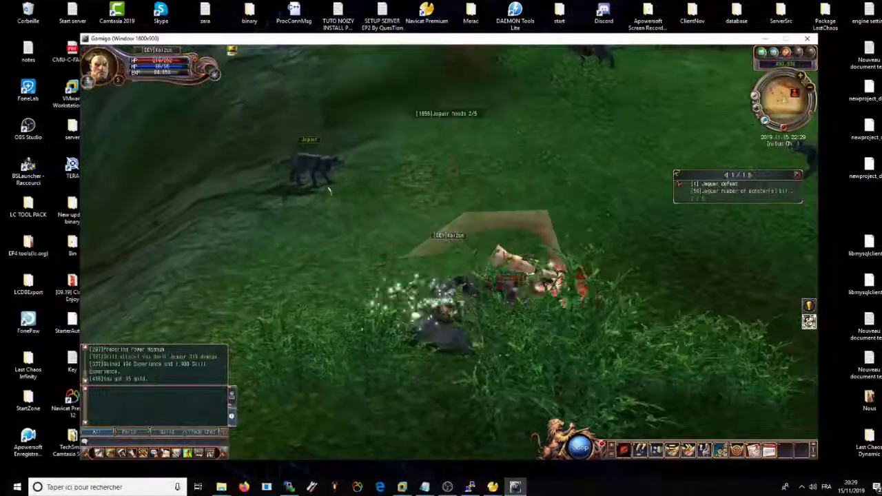
Hunt further jaguars in the forest until the five kills required by the quest are reached.
{"action": "left_click", "coordinate": [325, 167]}
{"action": "key", "text": "1"}
{"action": "right_click_drag", "start_coordinate": [378, 225], "coordinate": [517, 255]}
{"action": "left_click", "coordinate": [482, 166]}
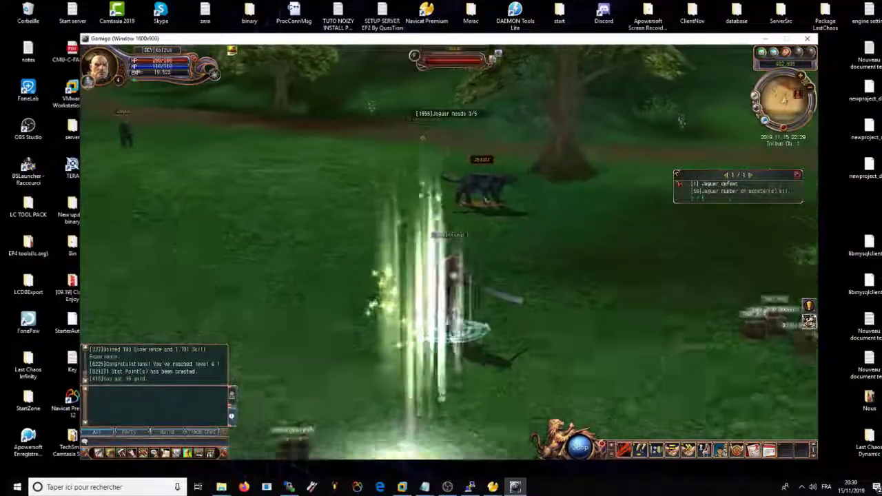
{"action": "right_click_drag", "start_coordinate": [473, 166], "coordinate": [225, 264]}
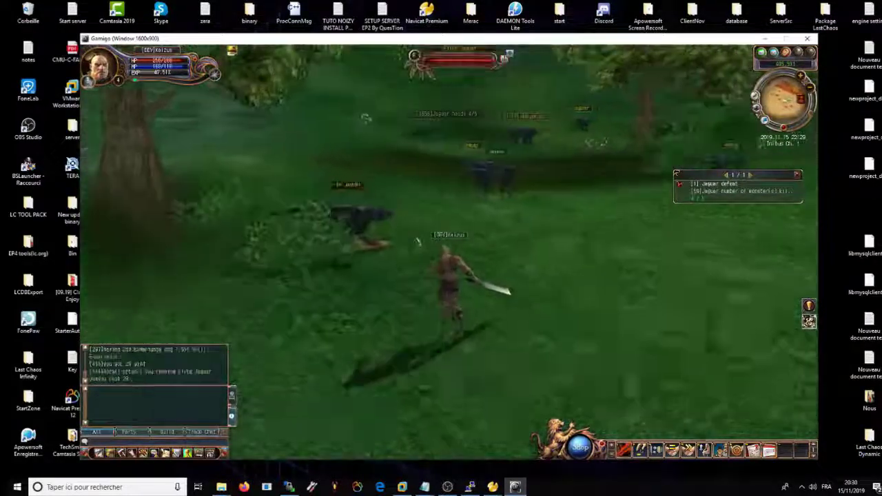
{"action": "left_click", "coordinate": [517, 254]}
{"action": "key", "text": "1"}
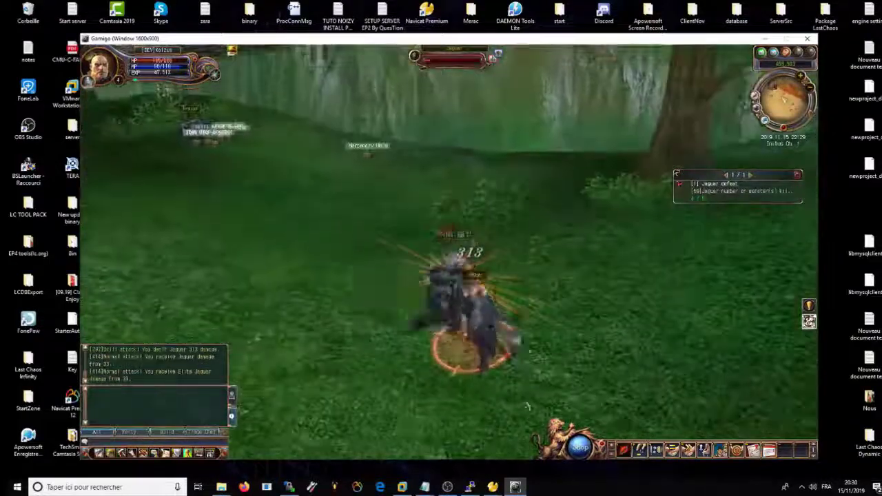
{"action": "right_click_drag", "start_coordinate": [528, 407], "coordinate": [605, 372]}
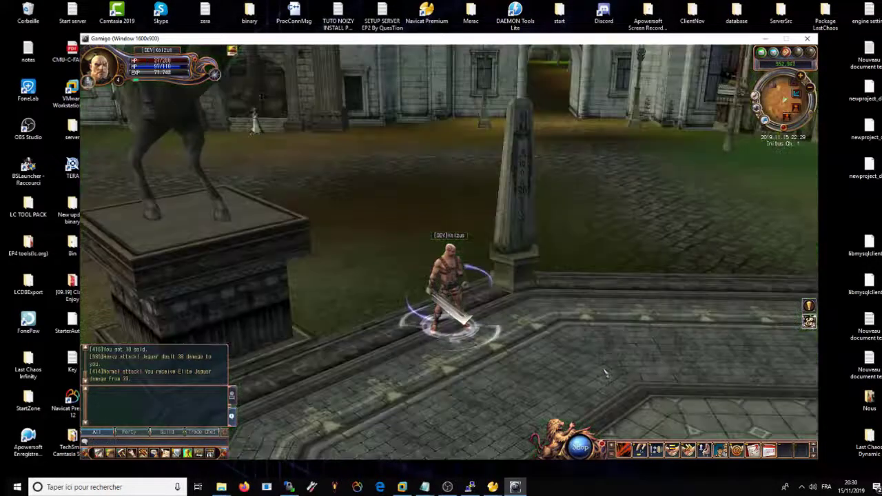
Run the character through town to Lorraine and complete the "Jaguar defeat" quest to collect its rewards.
{"action": "right_click_drag", "start_coordinate": [605, 373], "coordinate": [530, 292]}
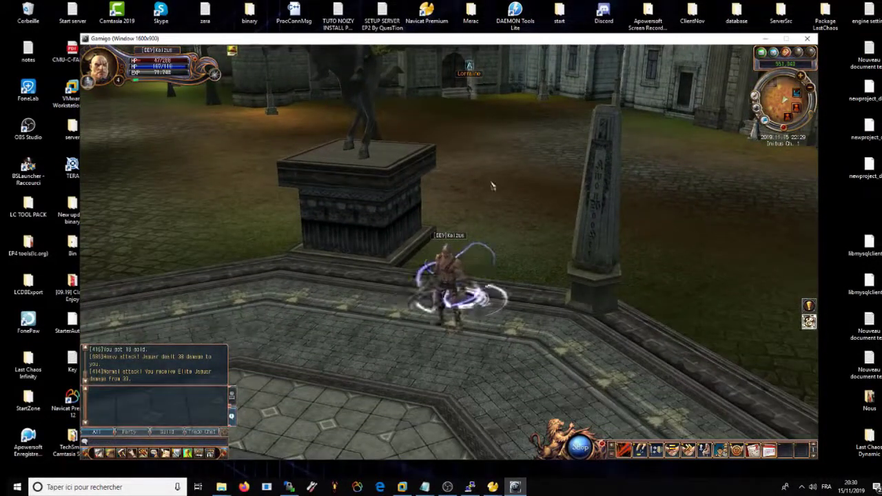
{"action": "left_click", "coordinate": [492, 186]}
{"action": "left_click", "coordinate": [463, 147]}
{"action": "left_click", "coordinate": [455, 120]}
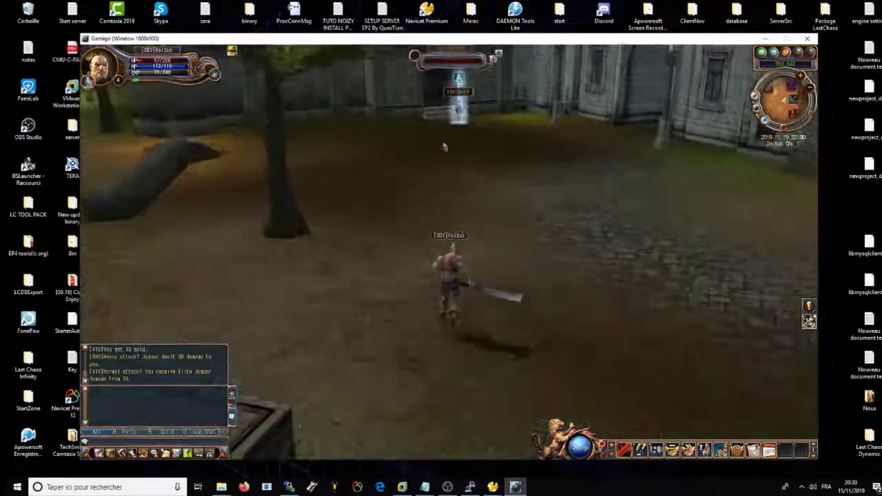
{"action": "key", "text": "Tab"}
{"action": "key", "text": "Tab"}
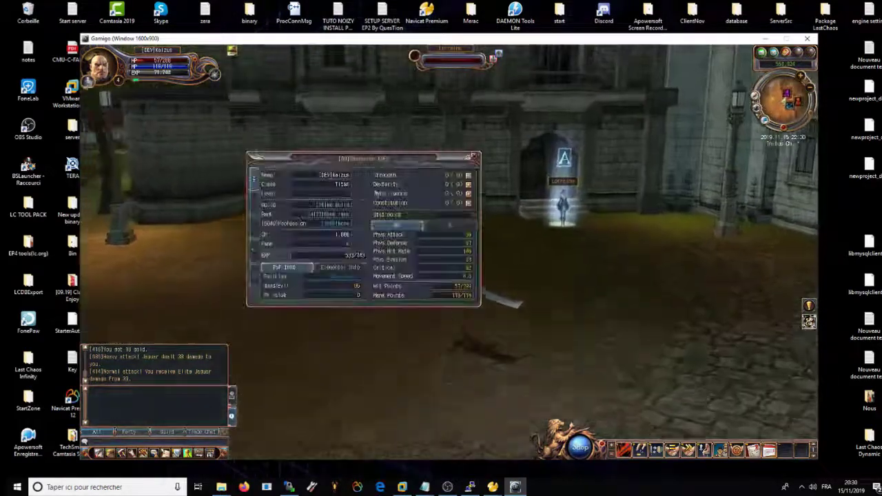
{"action": "left_click", "coordinate": [414, 283]}
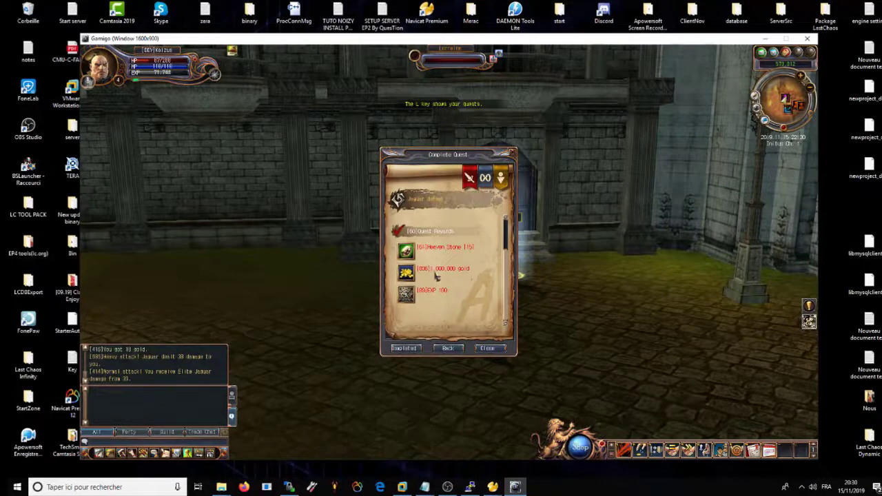
{"action": "left_click", "coordinate": [405, 348]}
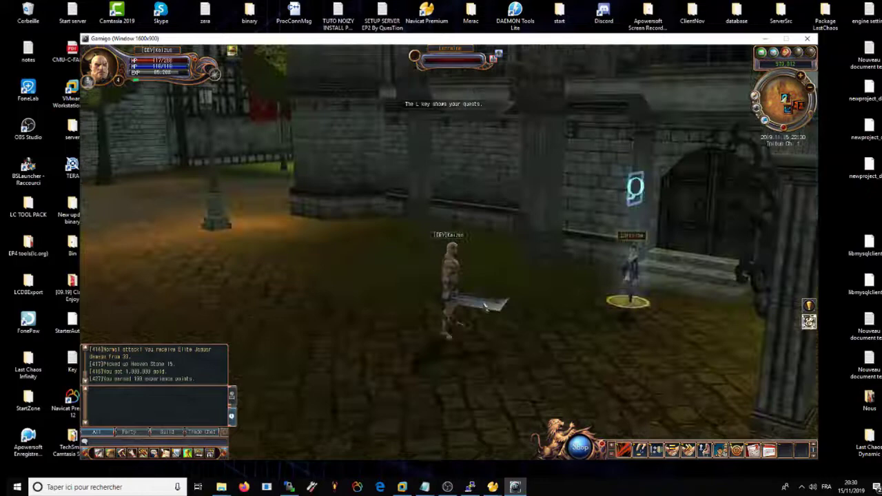
Talk to Lorraine again to check whether "Jaguar defeat" is repeatable, cancel her dialog, and minimize the game client.
{"action": "right_click_drag", "start_coordinate": [486, 308], "coordinate": [552, 245]}
{"action": "left_click", "coordinate": [552, 245]}
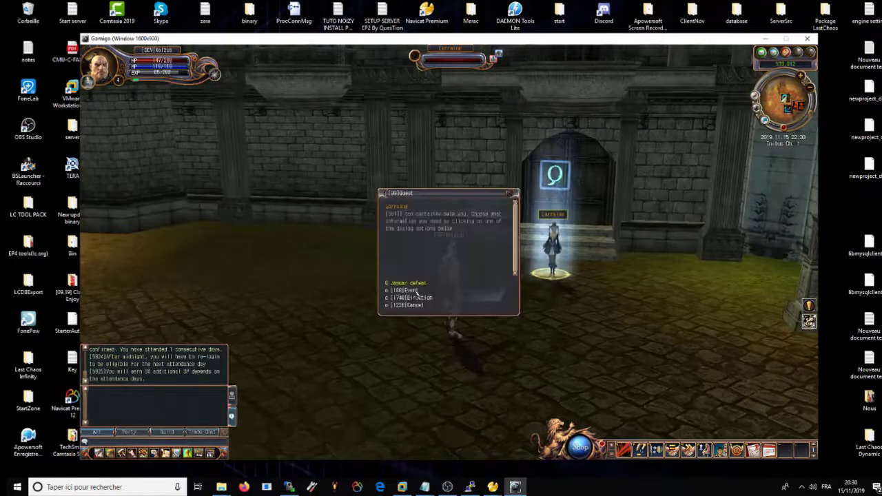
{"action": "left_click", "coordinate": [414, 309]}
{"action": "mouse_move", "coordinate": [588, 268]}
{"action": "right_mouse_down"}
{"action": "mouse_move", "coordinate": [406, 257]}
{"action": "mouse_move", "coordinate": [508, 297]}
{"action": "right_mouse_up"}
{"action": "left_click", "coordinate": [379, 315]}
{"action": "right_click_drag", "start_coordinate": [399, 303], "coordinate": [489, 303]}
{"action": "left_click", "coordinate": [519, 489]}
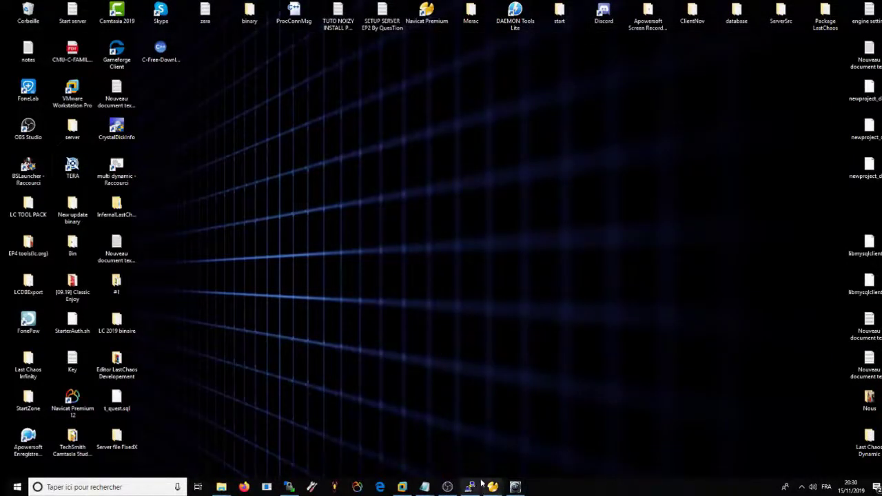
{"action": "right_click", "coordinate": [427, 471]}
{"action": "left_click", "coordinate": [376, 410]}
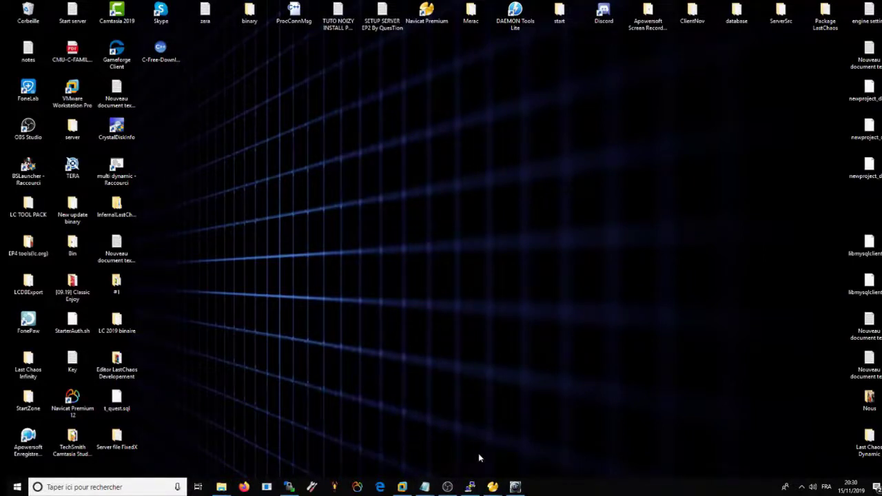
{"action": "mouse_move", "coordinate": [425, 486]}
{"action": "left_click", "coordinate": [447, 487]}
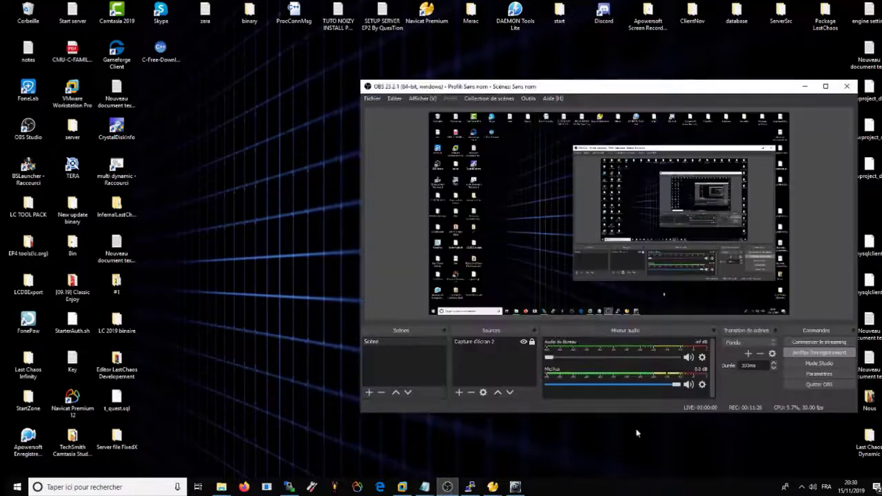